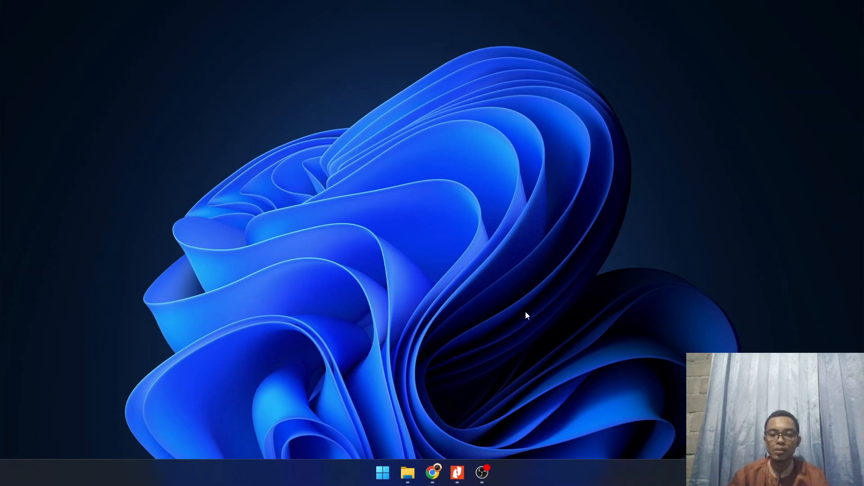
# Open the TUGAS 3 assignment PDF in Nitro Pro, read the practicum tasks, and minimize it
pyautogui.click(458, 471)
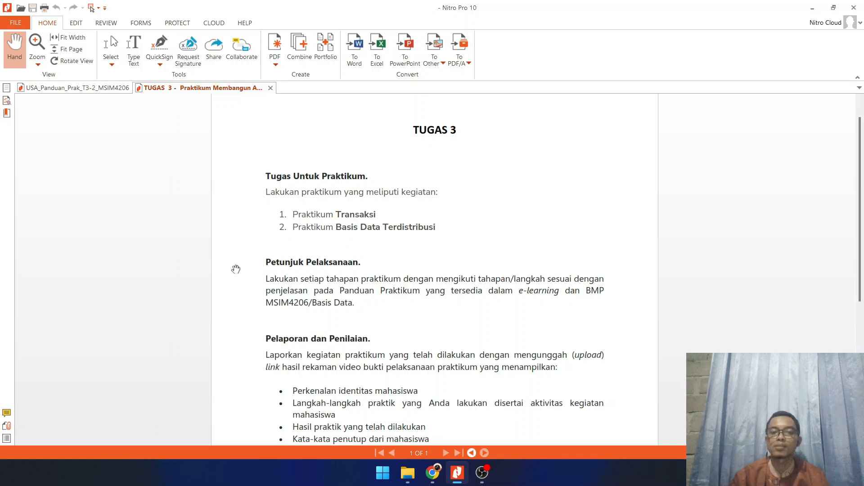
pyautogui.click(812, 8)
# Launch the XAMPP Control Panel, start Apache and MySQL, and open phpMyAdmin from the MySQL module
pyautogui.click(381, 471)
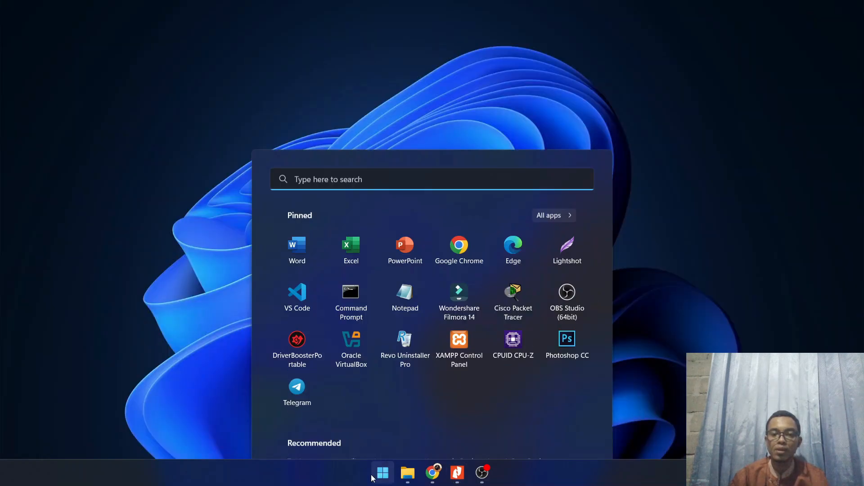
pyautogui.click(470, 253)
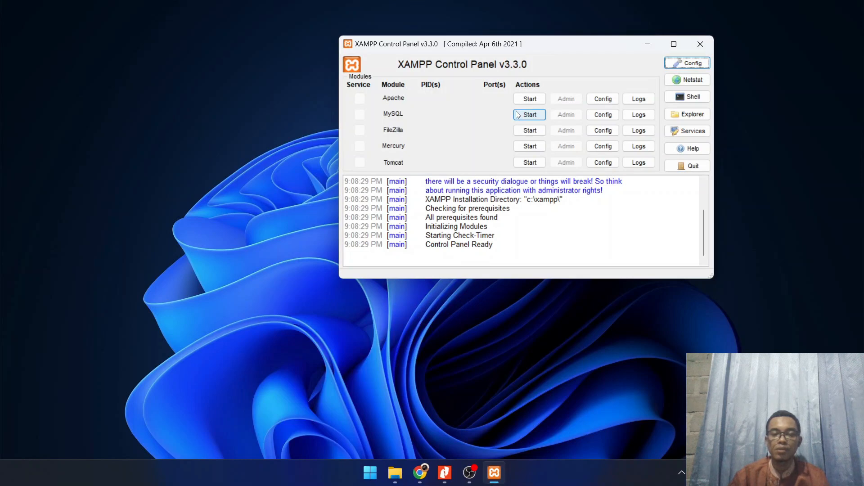
pyautogui.click(532, 99)
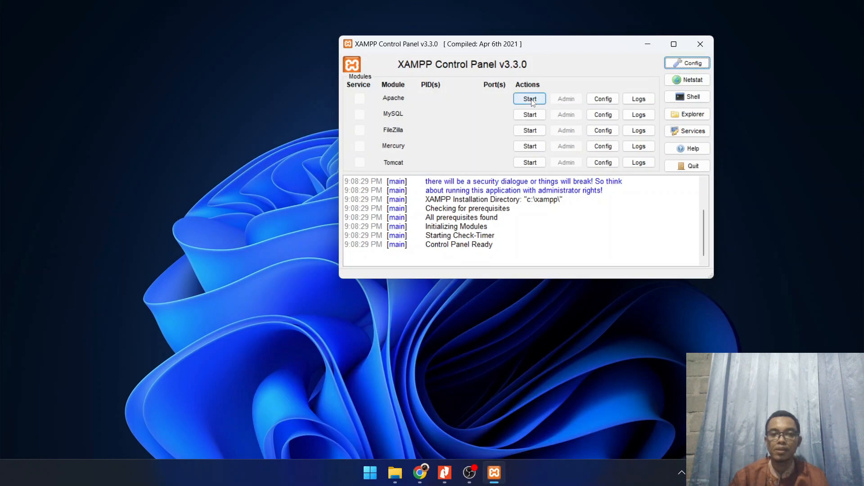
pyautogui.click(539, 115)
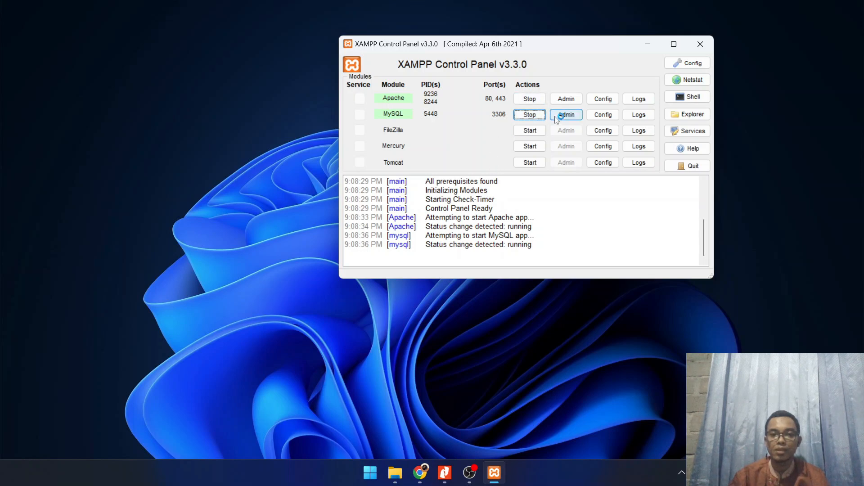
pyautogui.click(579, 117)
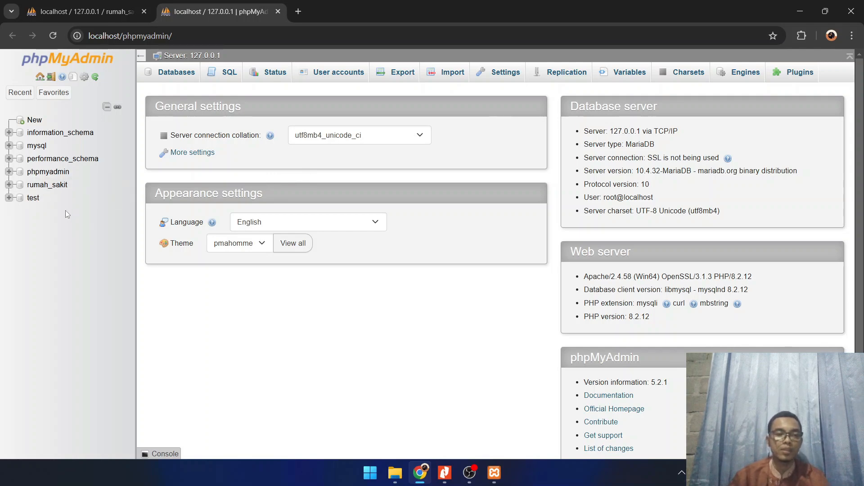
# Review the definition of procedure transaksi 1 in the rumah_sakit database, and browse the pasien table's rows
pyautogui.click(53, 188)
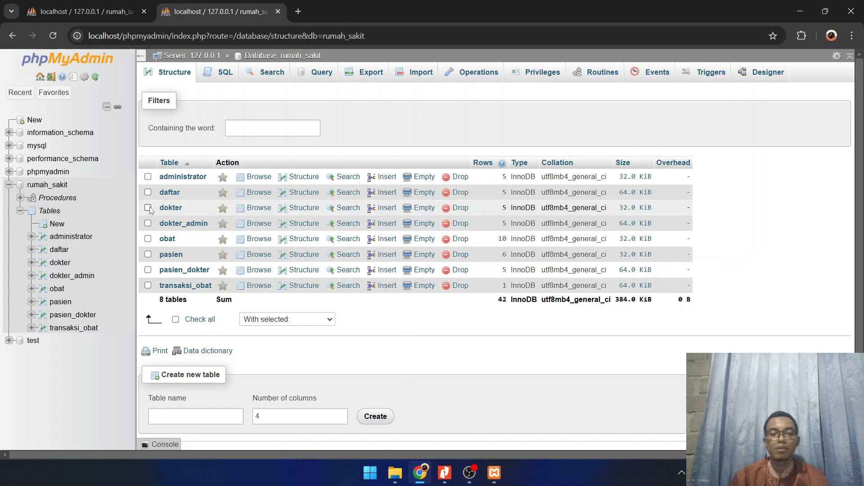
pyautogui.click(68, 198)
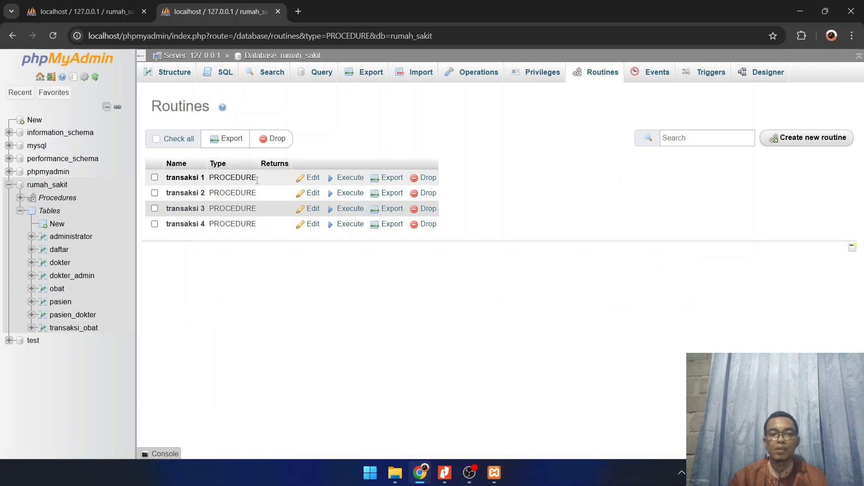
pyautogui.click(310, 179)
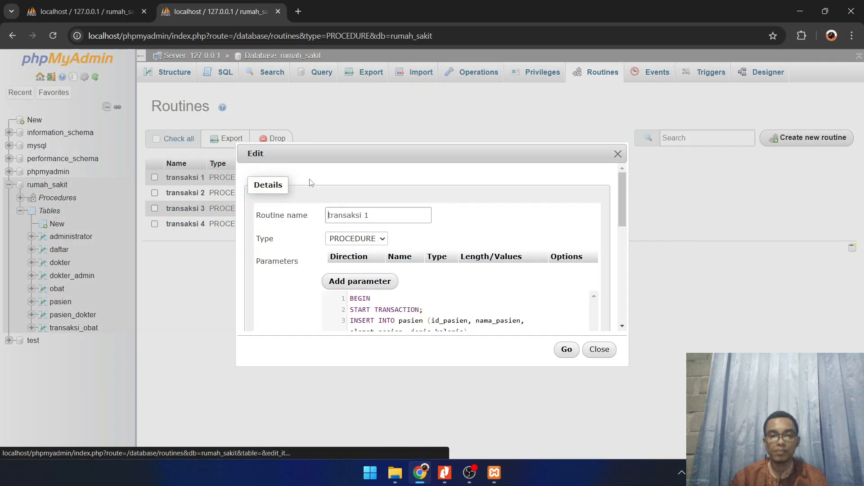
pyautogui.scroll(-1, 435, 273)
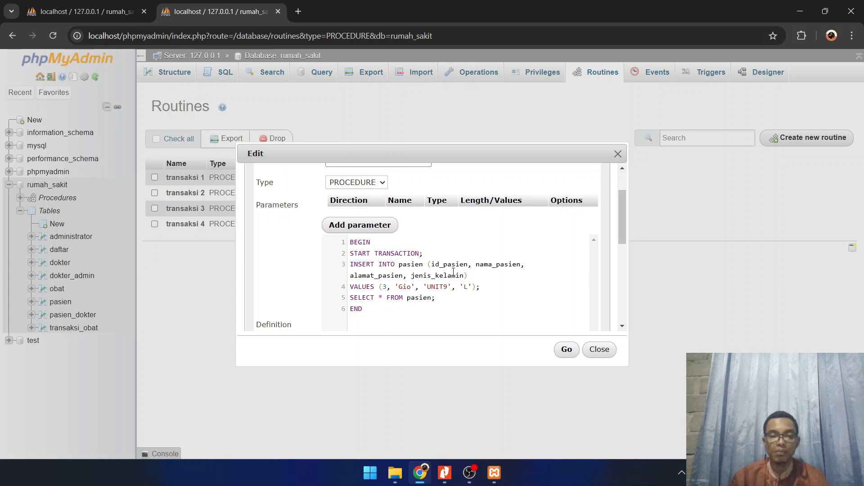
pyautogui.scroll(-2, 454, 274)
pyautogui.scroll(2, 450, 261)
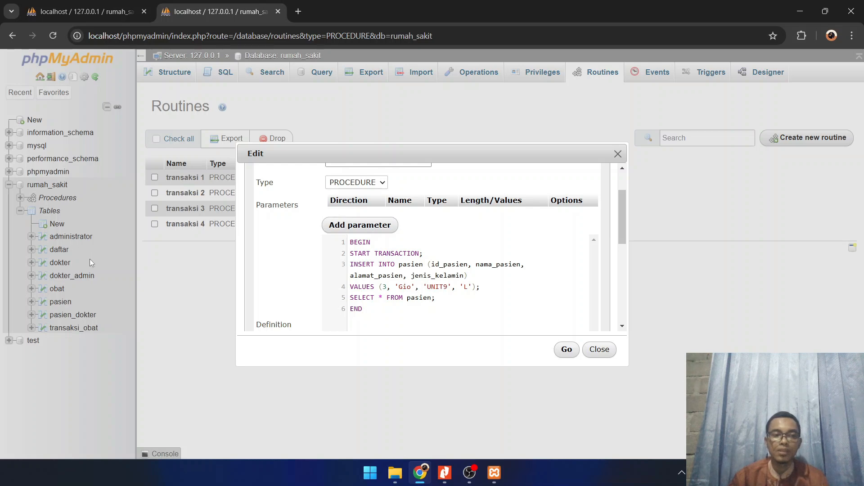
pyautogui.click(618, 154)
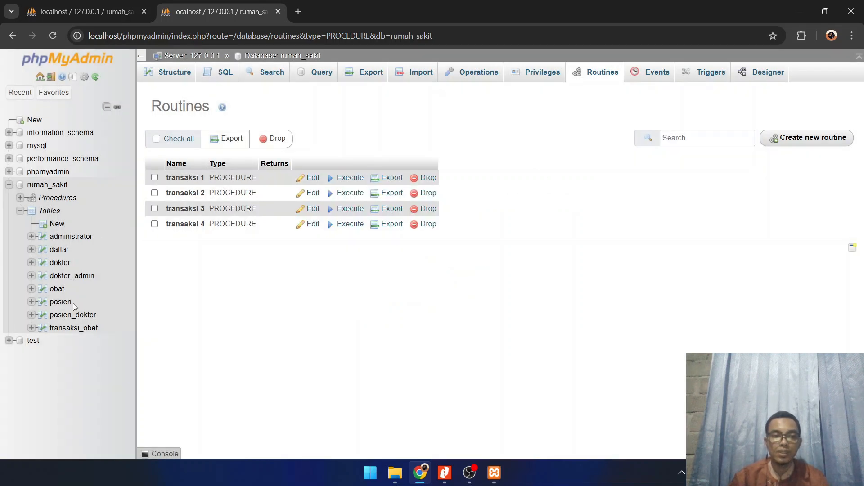
pyautogui.click(69, 302)
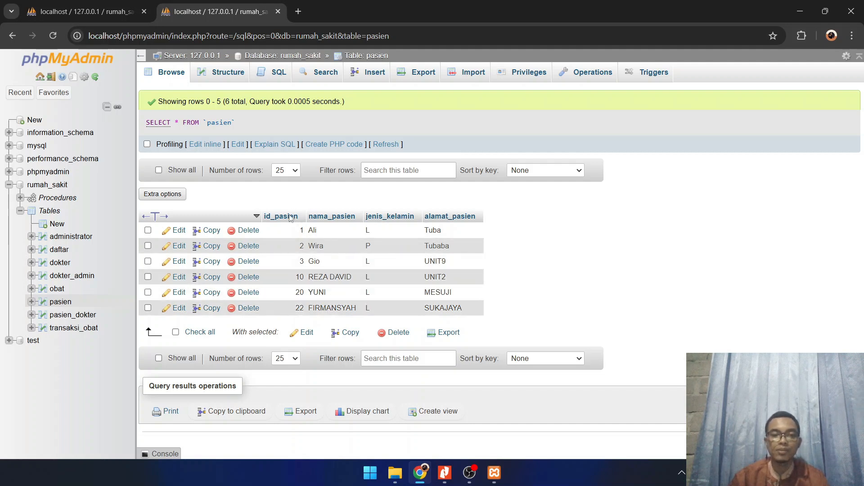
# Edit procedure transaksi 1 so its INSERT uses id_pasien 5 and a new patient's name
pyautogui.click(64, 199)
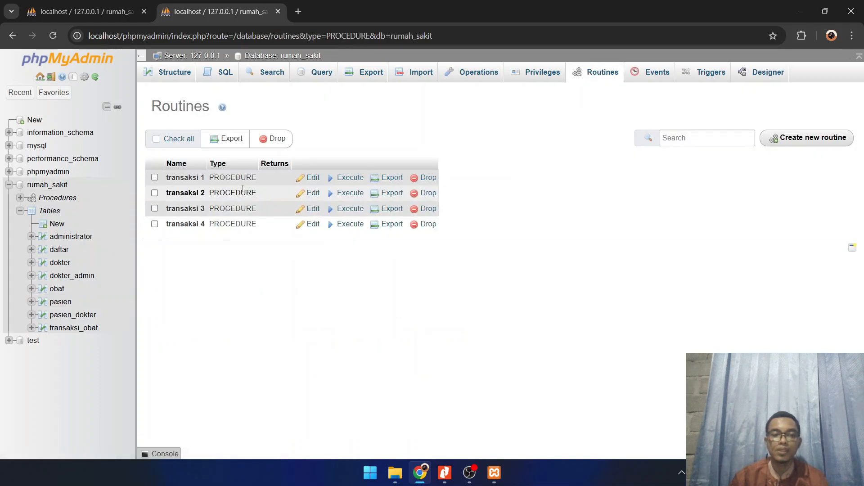
pyautogui.click(313, 178)
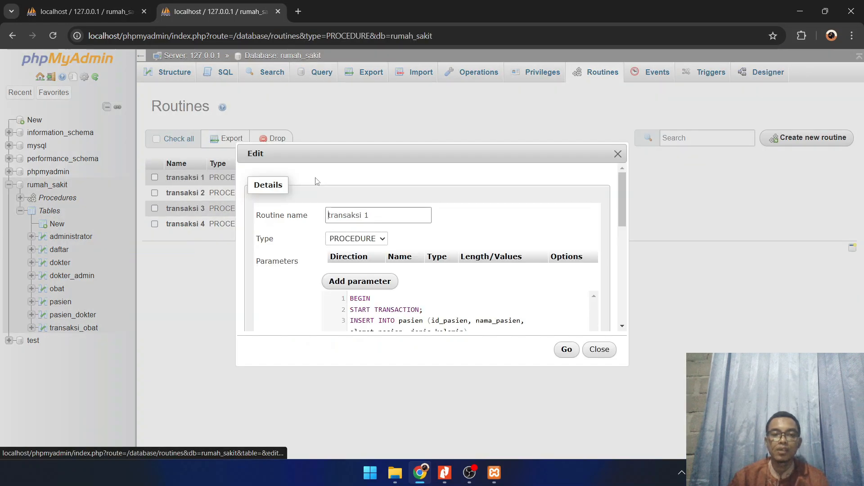
pyautogui.scroll(-1, 420, 280)
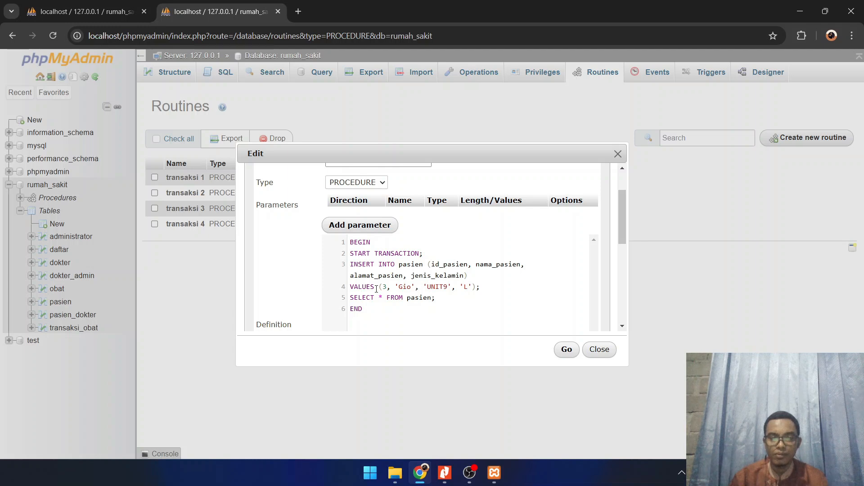
pyautogui.scroll(-1, 376, 289)
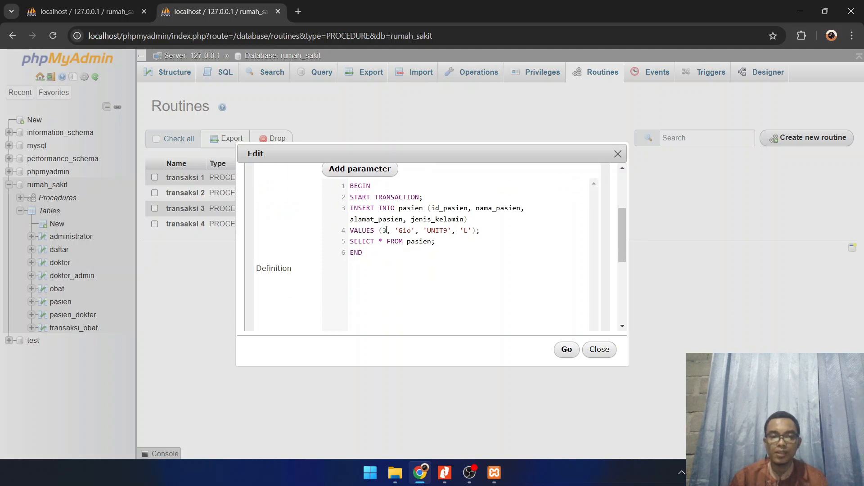
pyautogui.moveTo(386, 231); pyautogui.dragTo(384, 230)
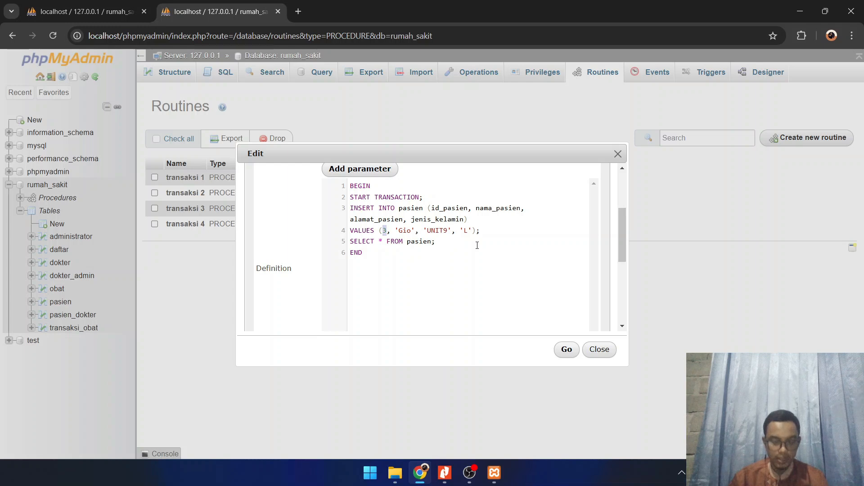
pyautogui.write('5')
pyautogui.moveTo(400, 227); pyautogui.dragTo(412, 232)
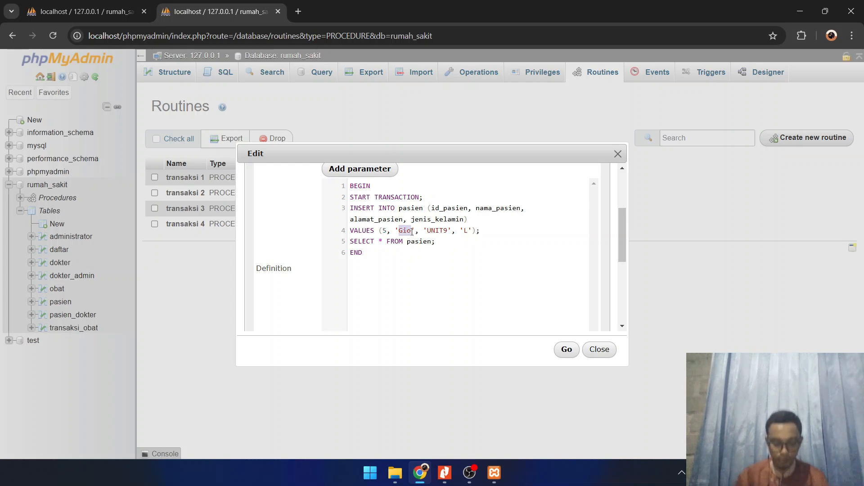
pyautogui.press('BackSpace')
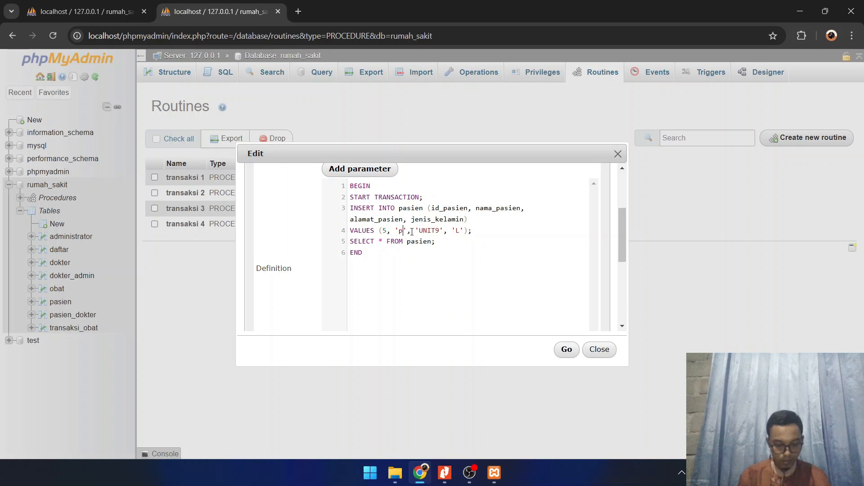
pyautogui.write('tri')
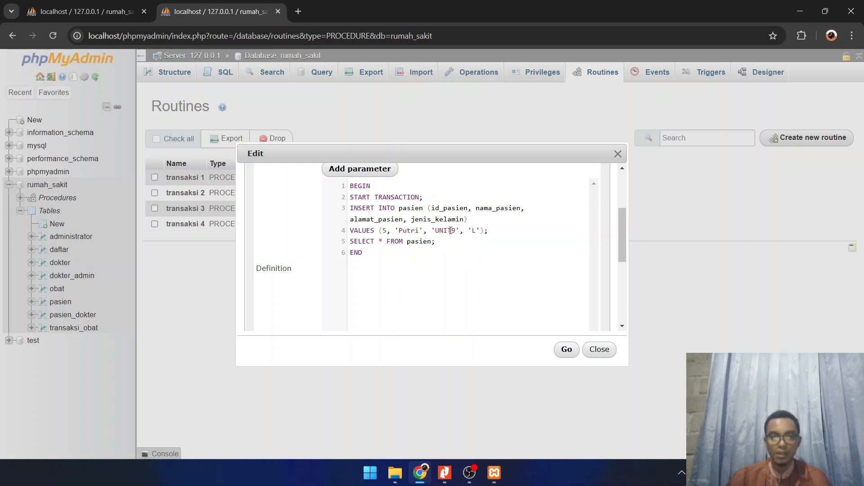
# Set alamat_pasien to 'UNIT7' and jenis_kelamin to 'P' in transaksi 1's INSERT, and save the routine
pyautogui.moveTo(453, 231); pyautogui.dragTo(456, 231)
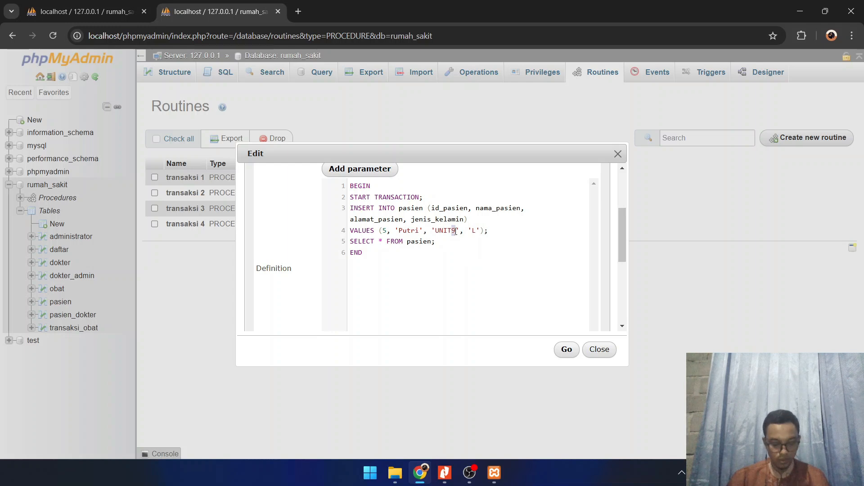
pyautogui.write('7')
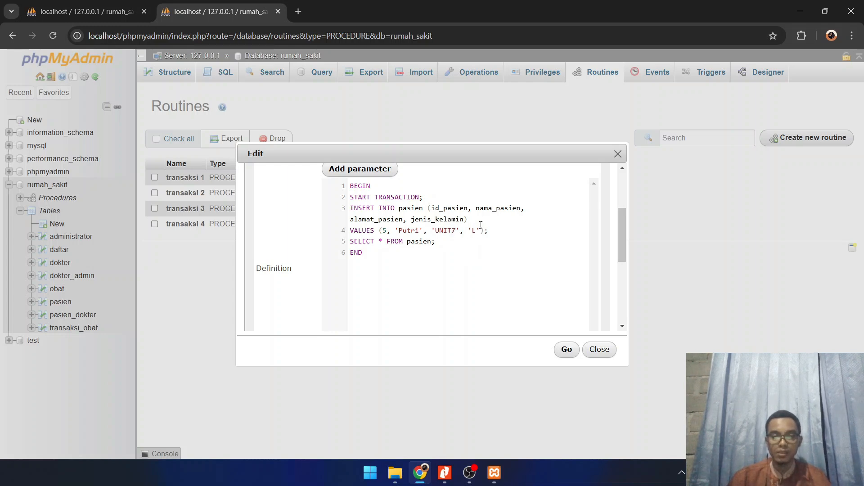
pyautogui.moveTo(472, 231); pyautogui.dragTo(476, 231)
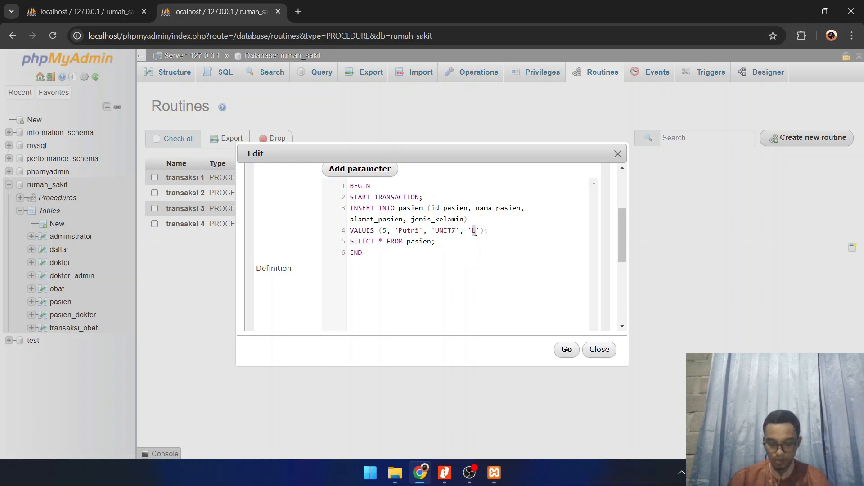
pyautogui.write('P')
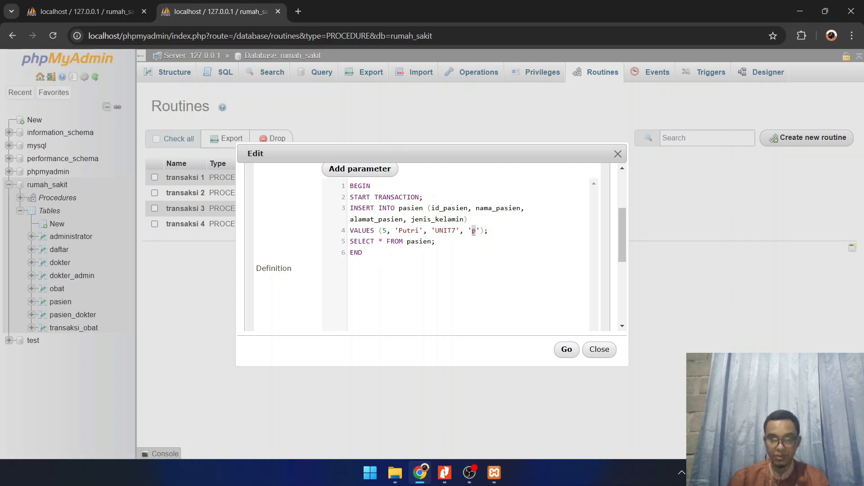
pyautogui.click(566, 349)
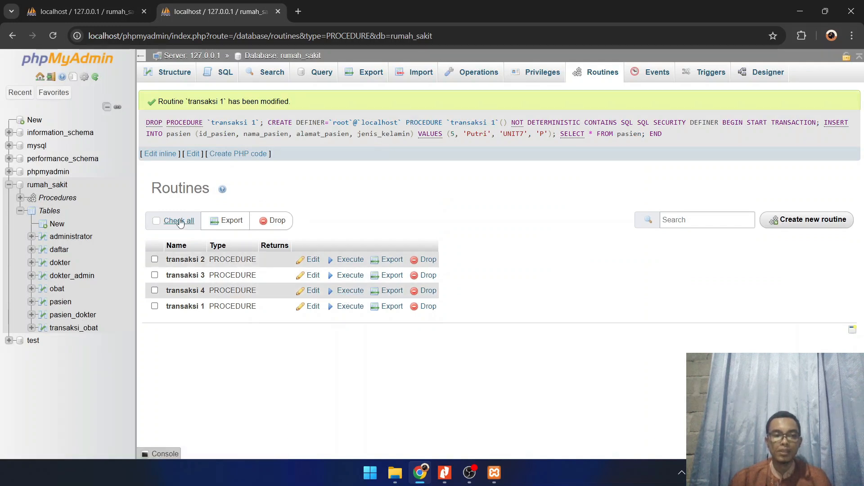
# Browse the pasien table to check whether it contains the new patient's row
pyautogui.click(62, 304)
pyautogui.click(486, 120)
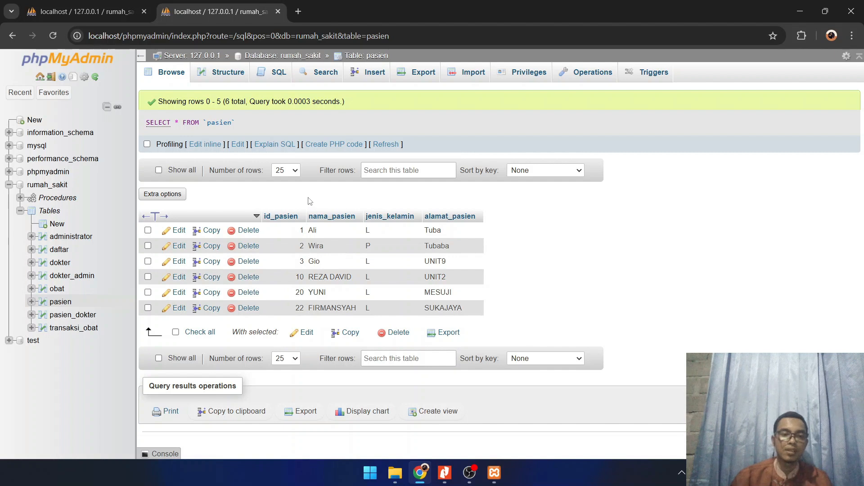
# Open procedure transaksi 2 for editing and set its INSERT to id_pasien 5 with the new patient's name
pyautogui.click(63, 198)
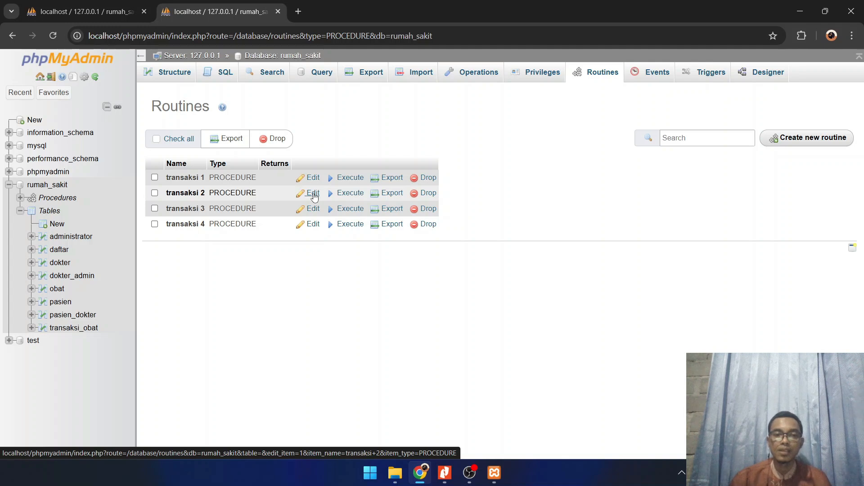
pyautogui.click(314, 196)
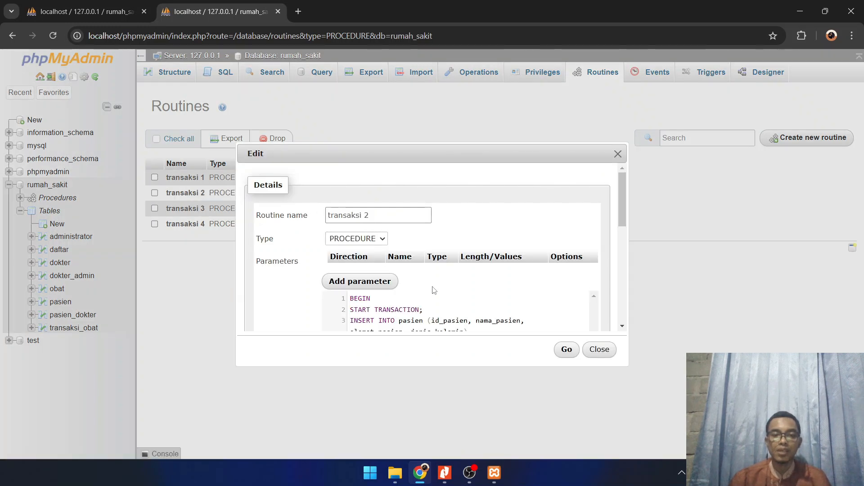
pyautogui.scroll(-1, 431, 290)
pyautogui.scroll(-1, 388, 278)
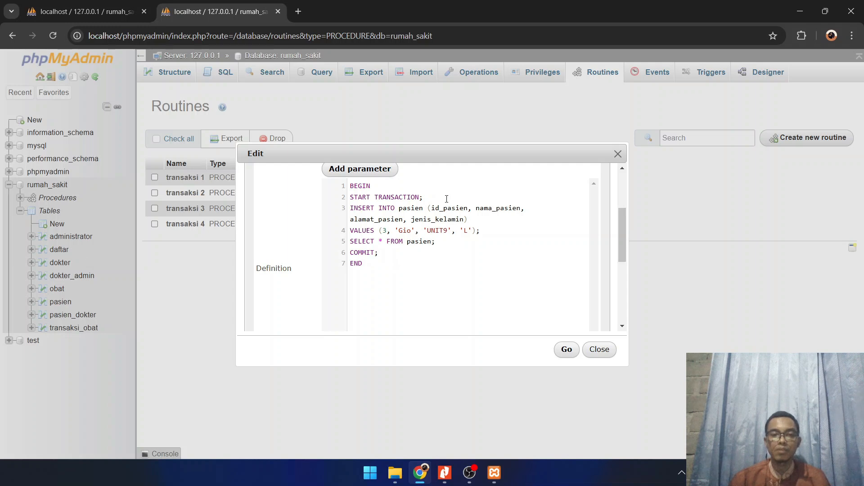
pyautogui.doubleClick(385, 231)
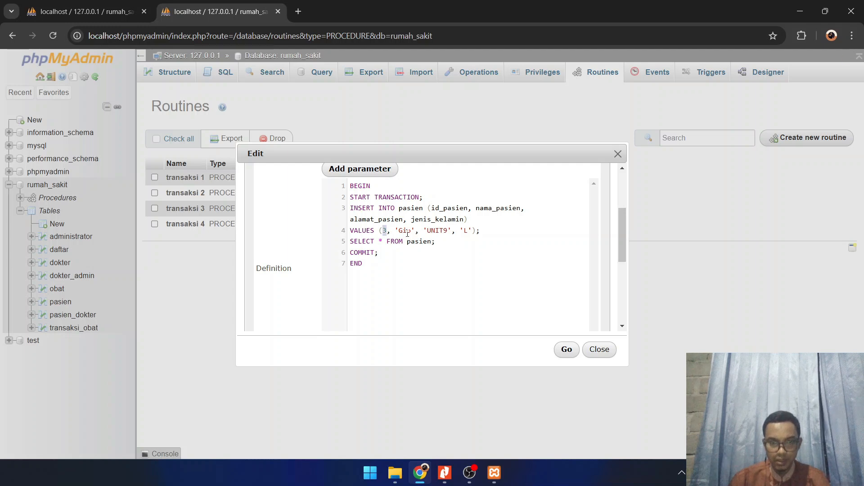
pyautogui.write('5')
pyautogui.moveTo(399, 231); pyautogui.dragTo(411, 231)
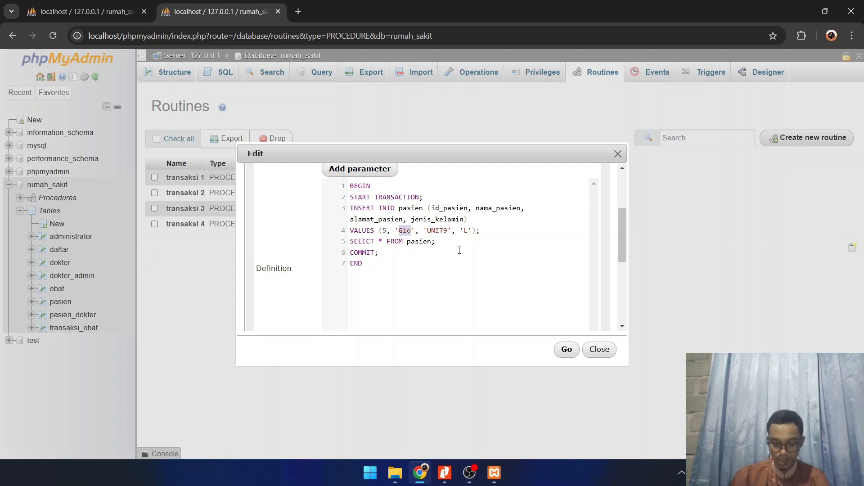
pyautogui.write('Putri')
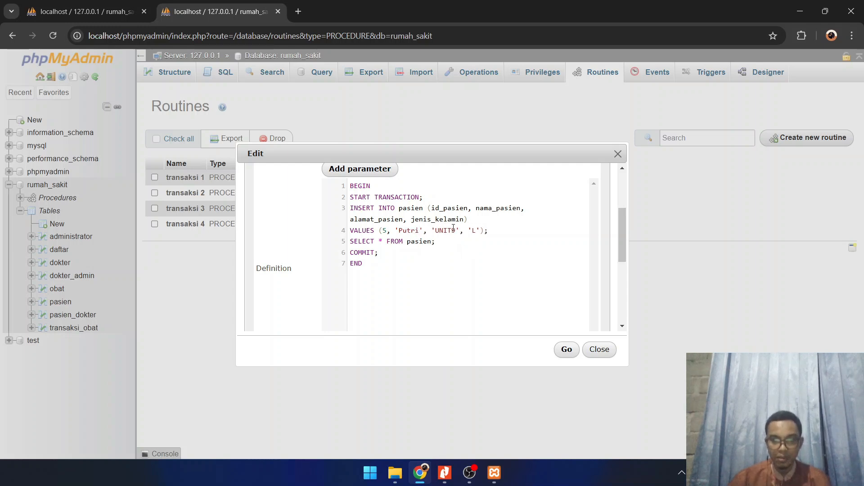
# Set alamat_pasien to 'UNIT7' and jenis_kelamin to 'P' in the INSERT values of transaksi 2
pyautogui.moveTo(452, 230); pyautogui.dragTo(478, 234)
pyautogui.write("7', '")
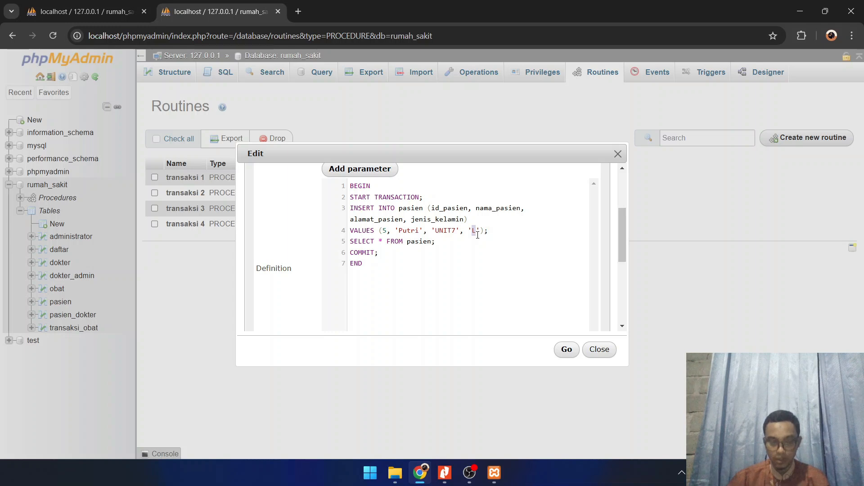
pyautogui.write('P')
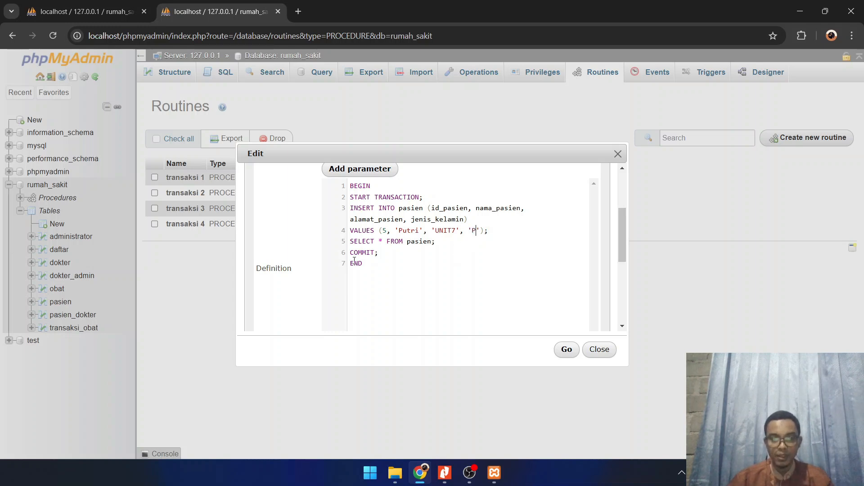
# Save the edited transaksi 2 and execute it, checking the pasien table for the committed row
pyautogui.click(566, 353)
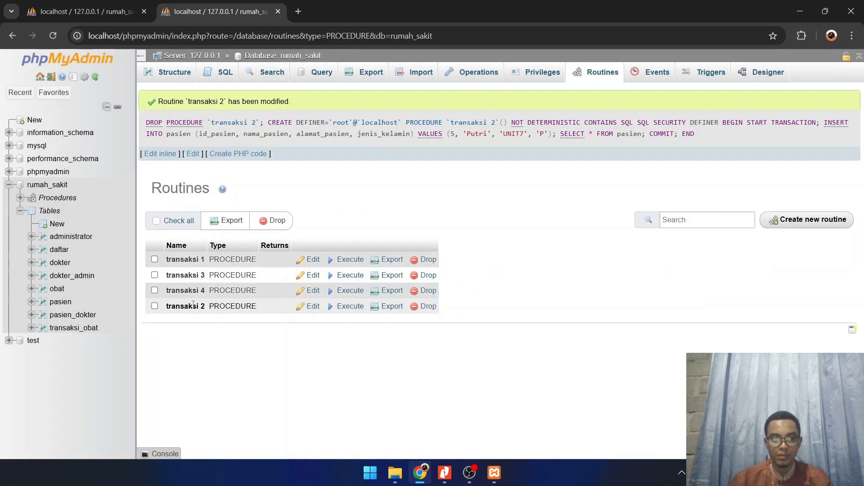
pyautogui.click(346, 306)
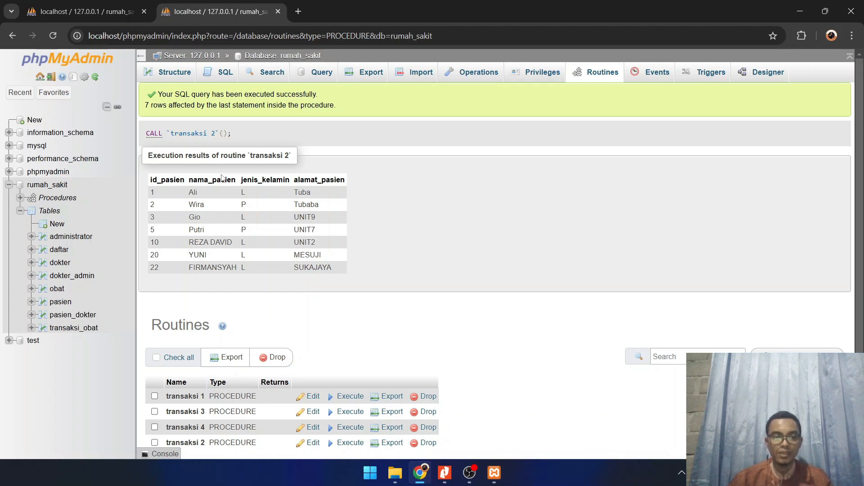
pyautogui.click(63, 303)
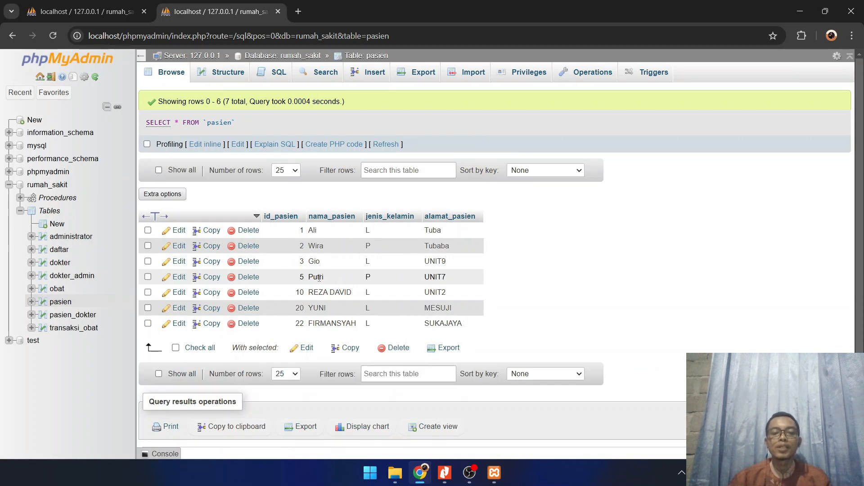
# Review the UPDATE, ROLLBACK and COMMIT statements in transaksi 3's definition, and browse the rows of the pasien table
pyautogui.click(65, 204)
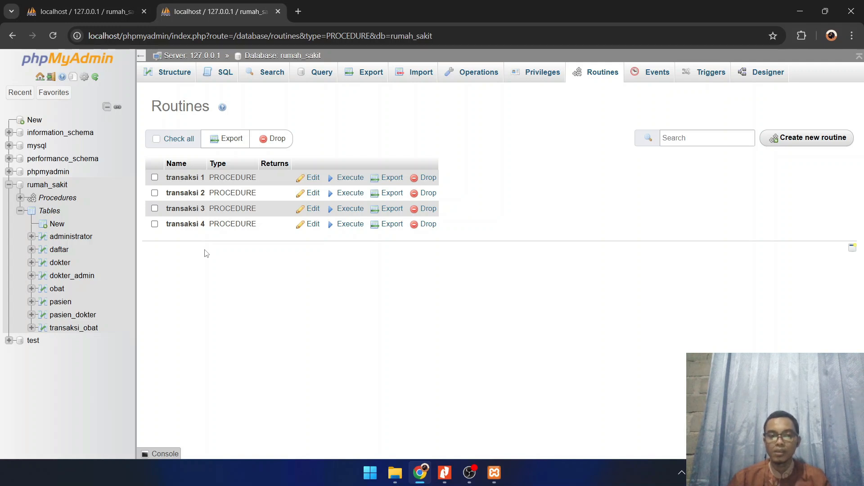
pyautogui.click(315, 214)
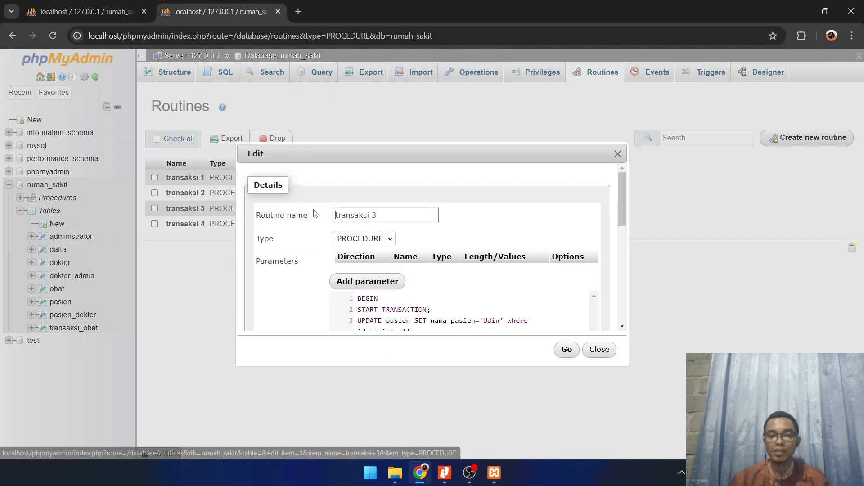
pyautogui.scroll(-1, 504, 277)
pyautogui.scroll(-3, 505, 277)
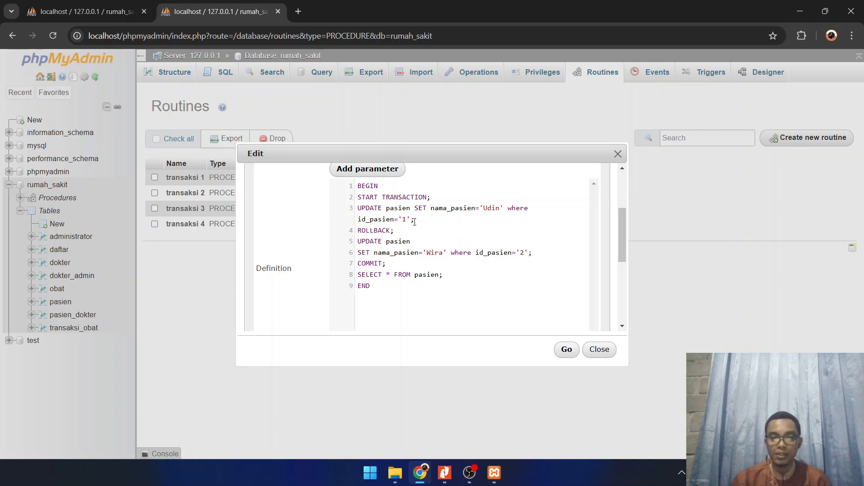
pyautogui.click(599, 350)
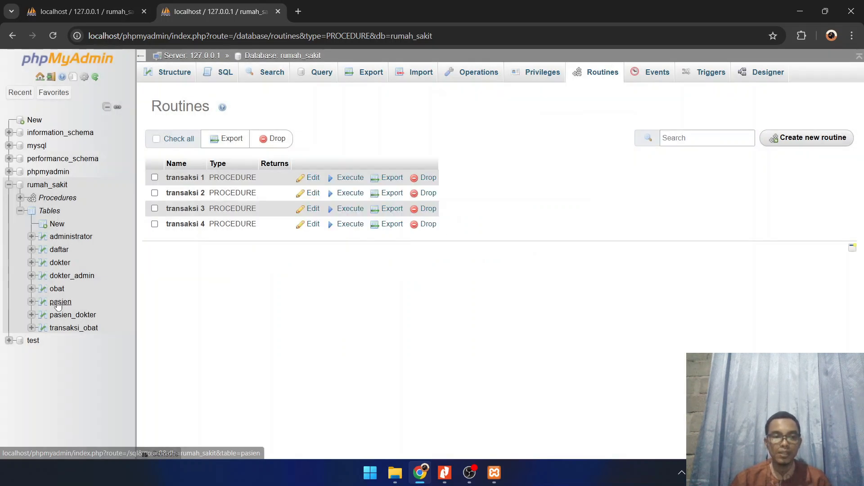
pyautogui.click(58, 302)
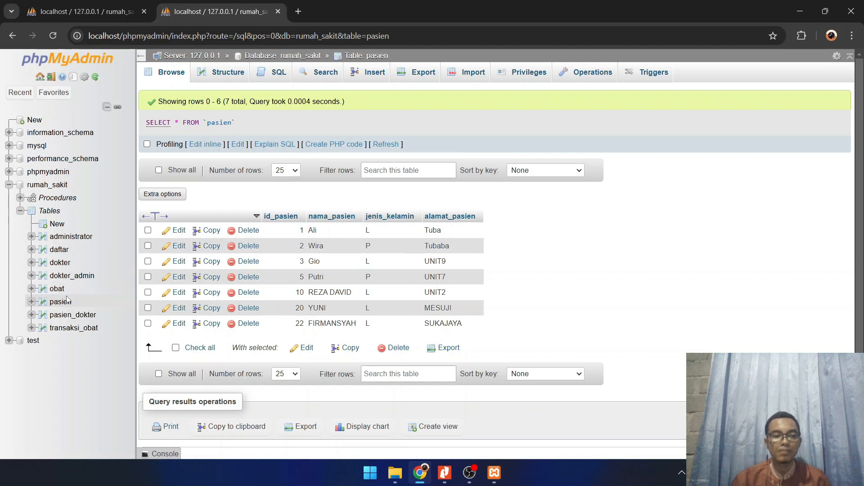
# Open transaksi 3 for editing and replace the nama_pasien value in the UPDATE after ROLLBACK with a new patient name
pyautogui.click(42, 196)
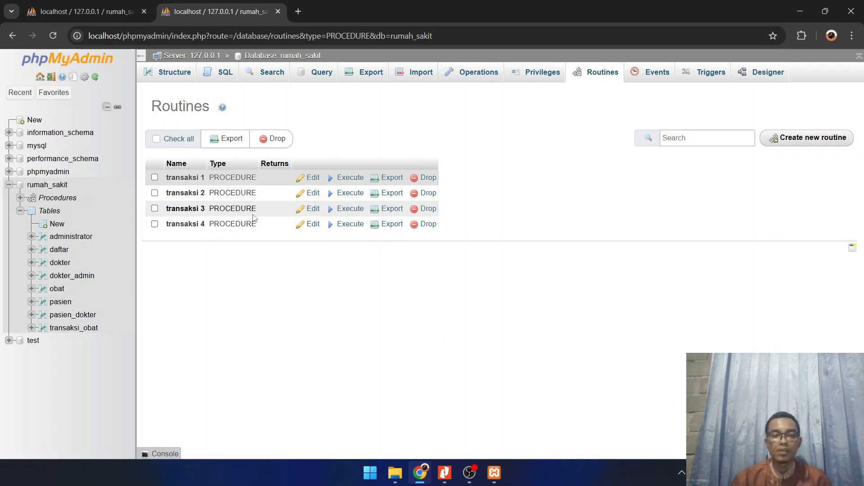
pyautogui.click(310, 210)
pyautogui.scroll(-2, 381, 258)
pyautogui.scroll(-1, 381, 258)
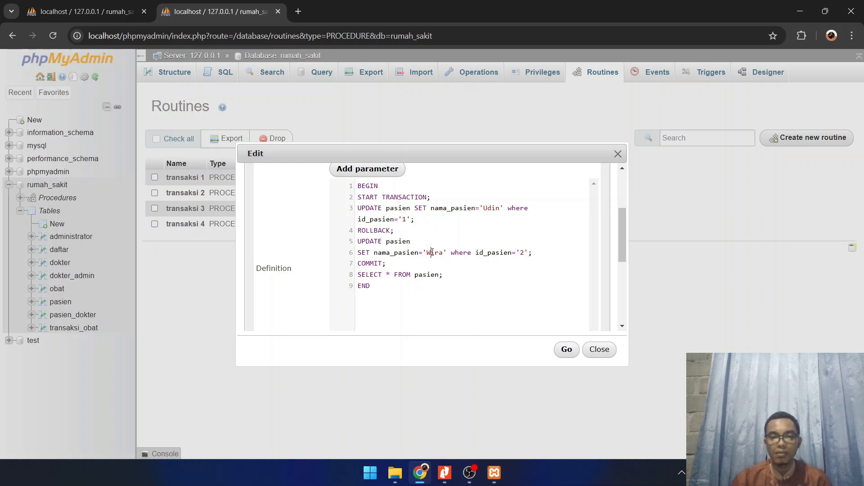
pyautogui.moveTo(426, 253); pyautogui.dragTo(444, 254)
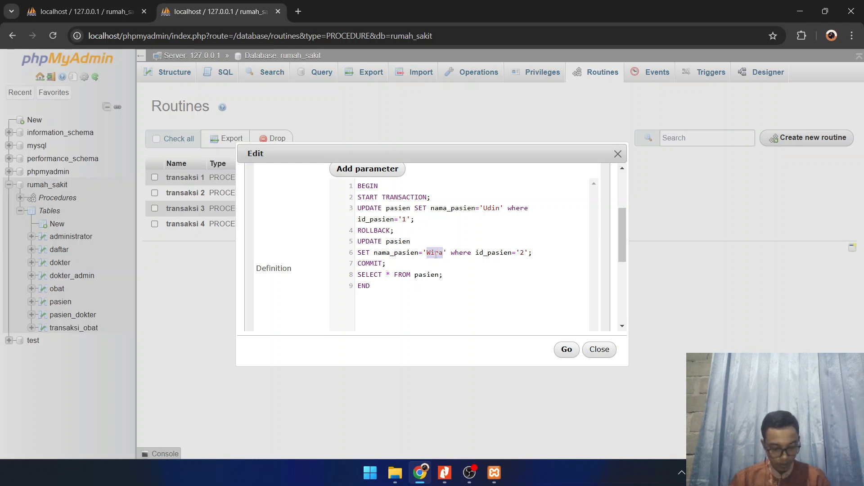
pyautogui.press('BackSpace')
pyautogui.write('Su')
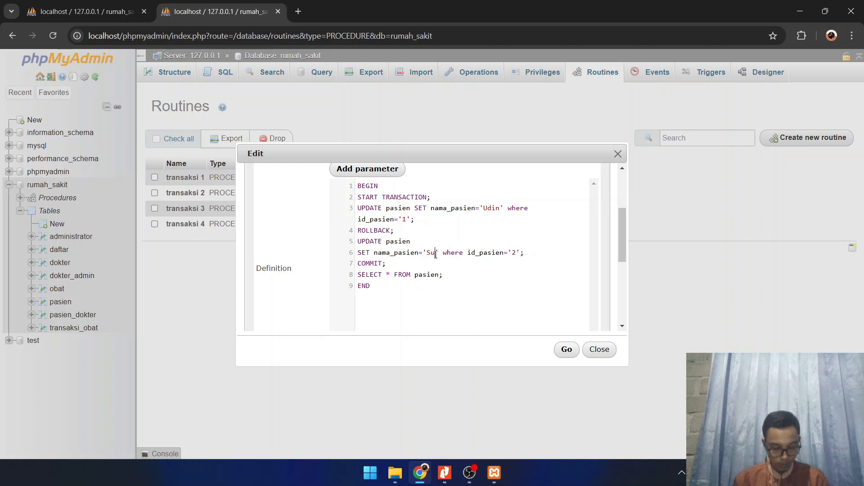
pyautogui.write('si')
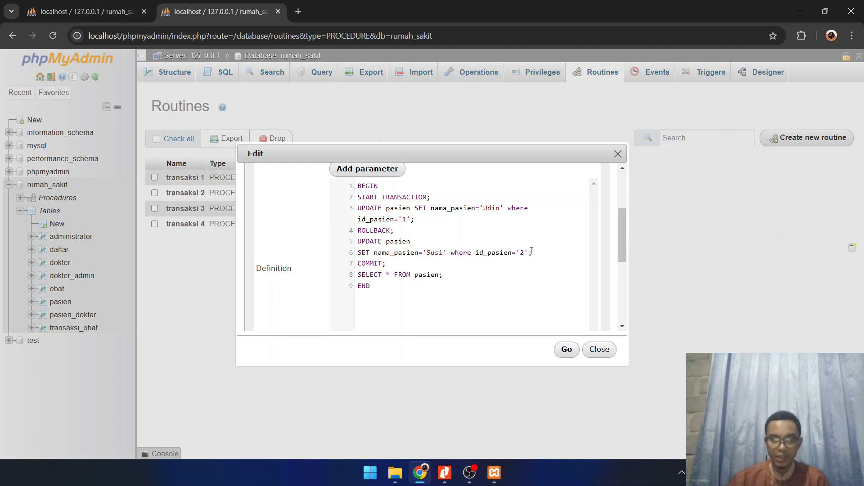
# Set id_pasien to '1' in the condition of transaksi 3's second UPDATE and save the routine
pyautogui.doubleClick(523, 252)
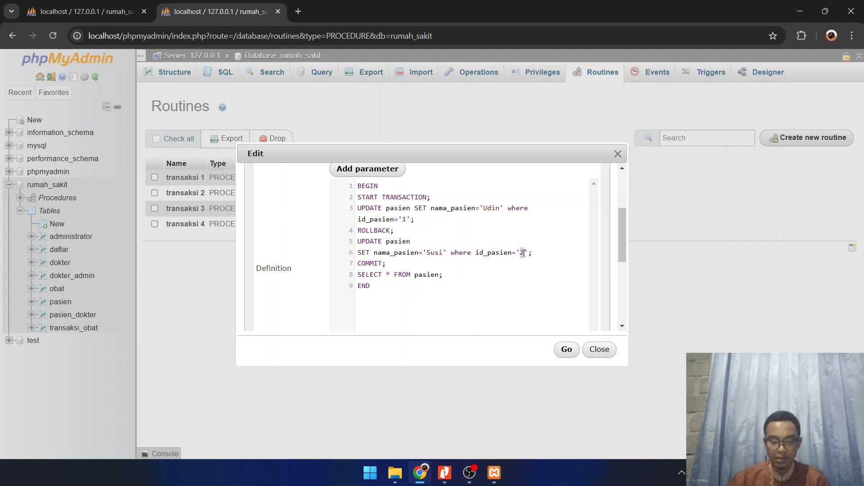
pyautogui.write('1')
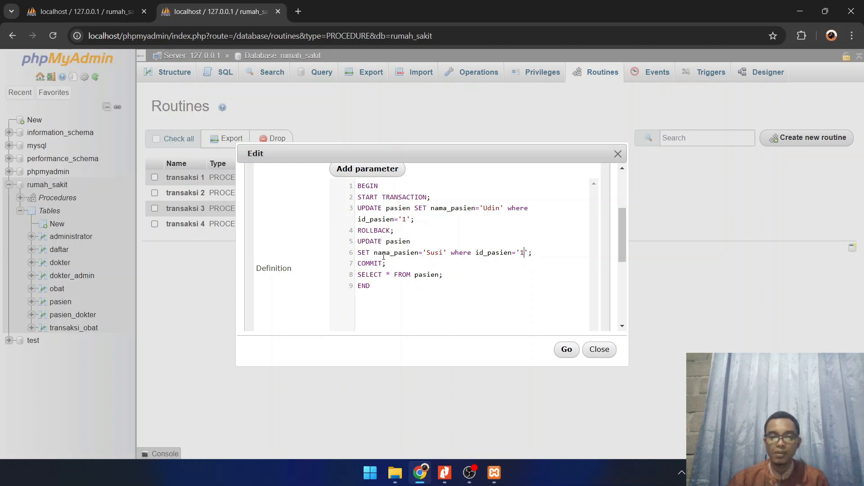
pyautogui.click(566, 350)
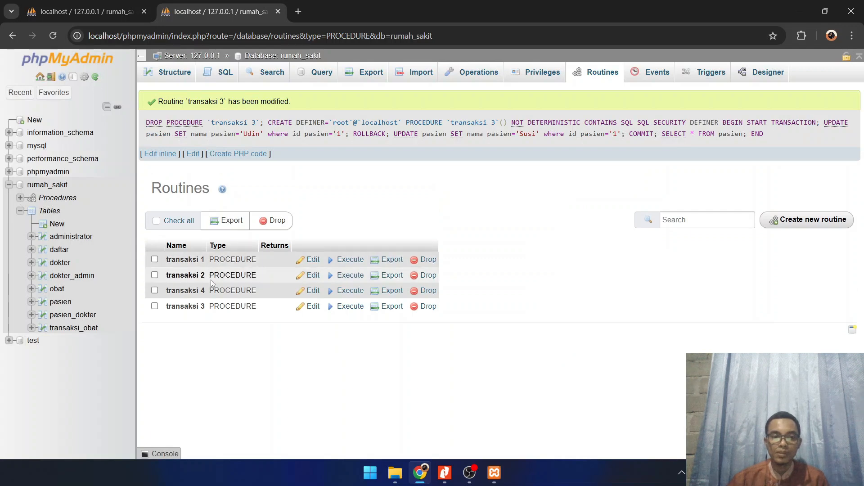
# Execute transaksi 3 and review its definition against the returned pasien rows
pyautogui.click(351, 306)
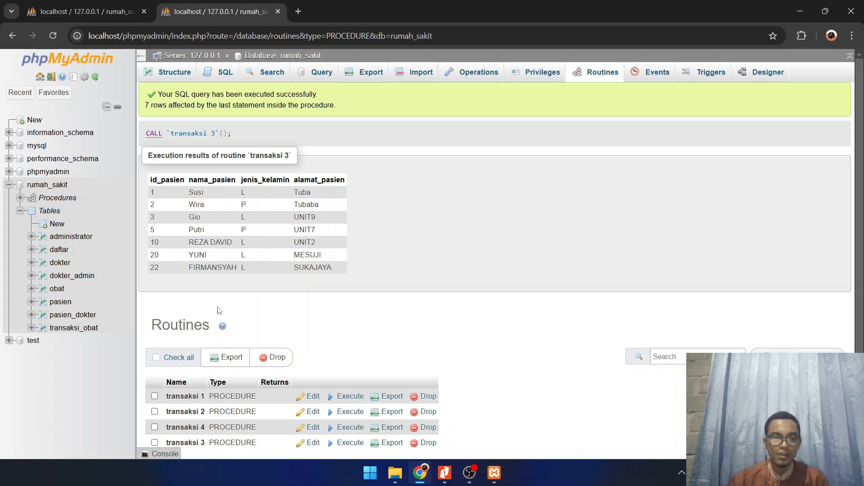
pyautogui.scroll(-1, 217, 308)
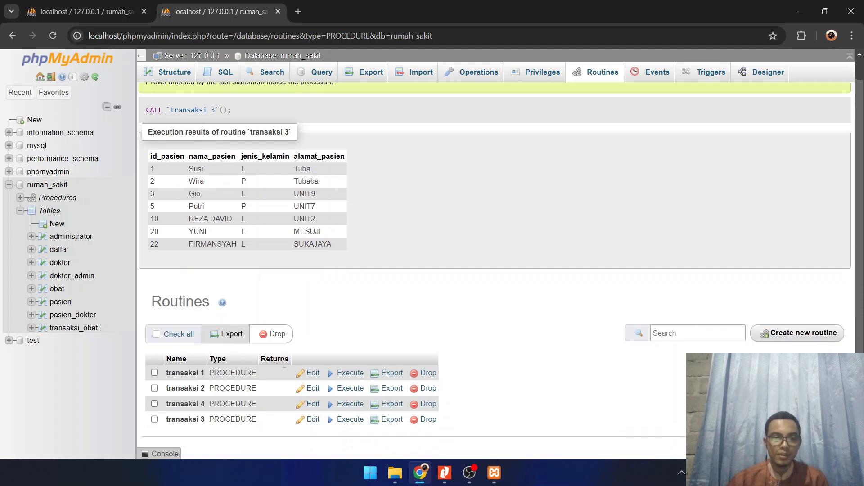
pyautogui.click(313, 420)
pyautogui.scroll(-1, 421, 293)
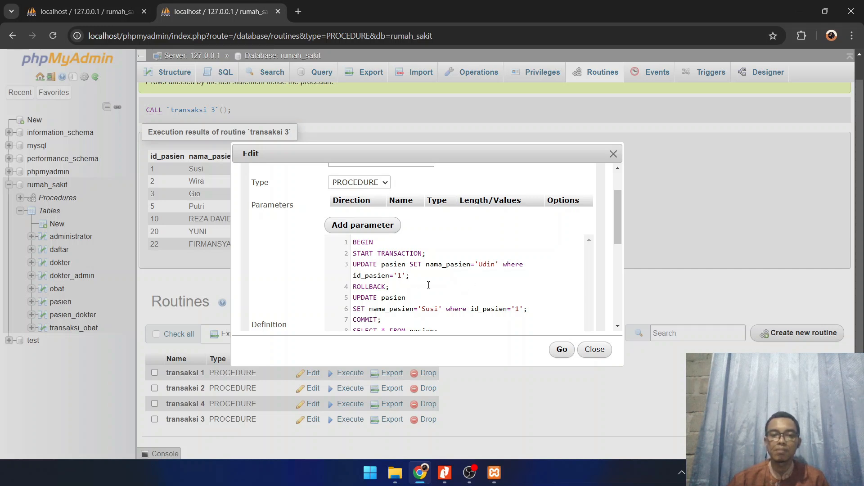
pyautogui.click(614, 154)
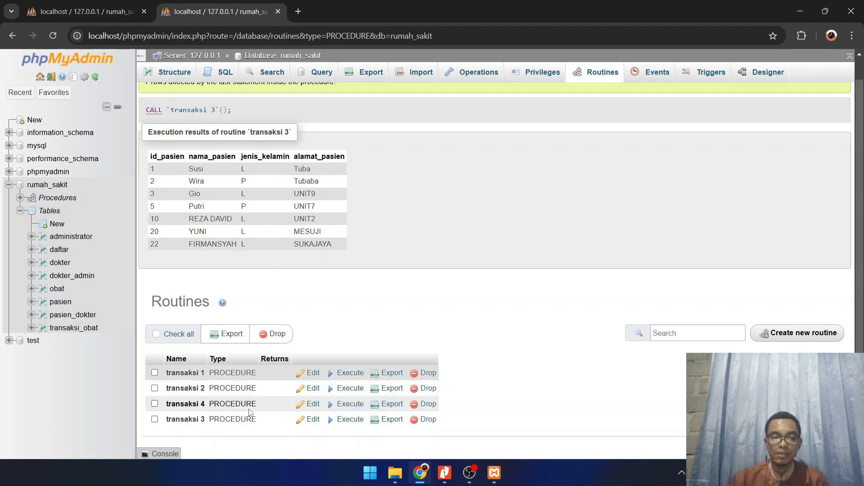
# Open transaksi 4 for editing and set id_pasien to 20 in its first INSERT, before SAVEPOINT point1
pyautogui.click(313, 404)
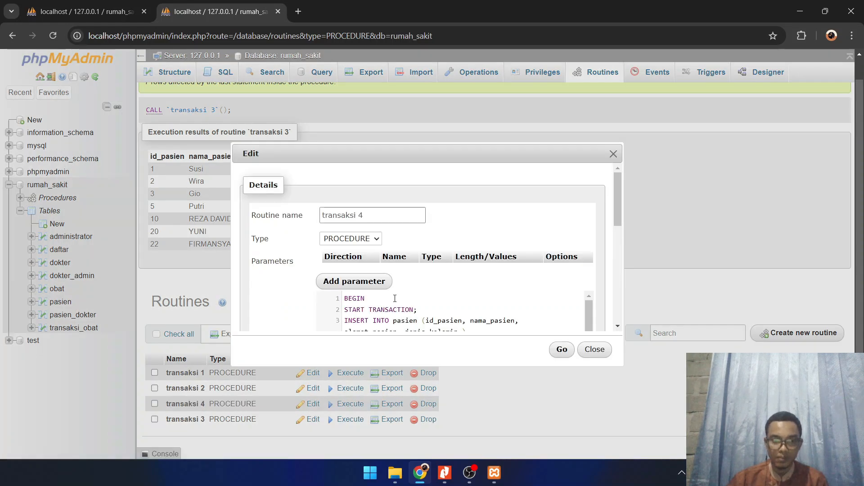
pyautogui.scroll(-5, 409, 302)
pyautogui.scroll(2, 446, 246)
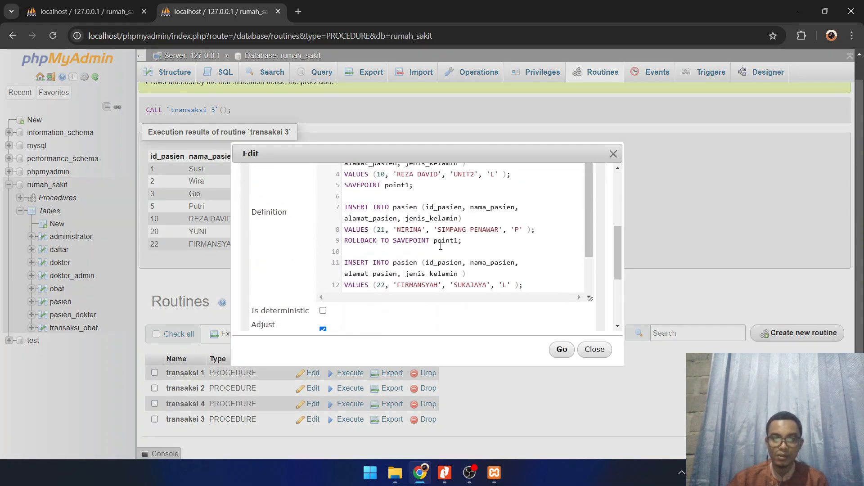
pyautogui.scroll(1, 471, 280)
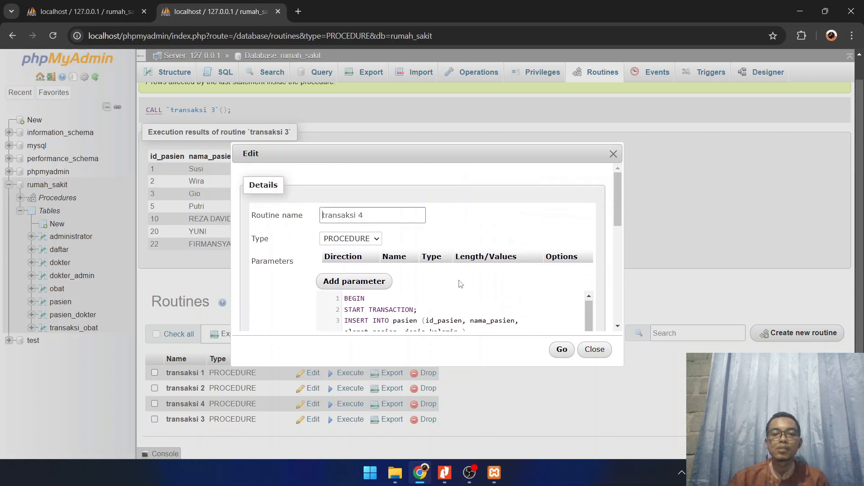
pyautogui.scroll(-3, 459, 284)
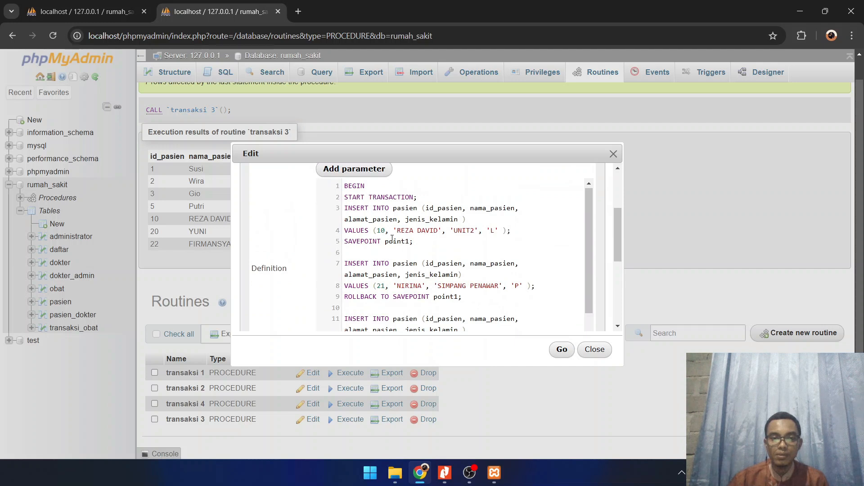
pyautogui.scroll(-2, 435, 240)
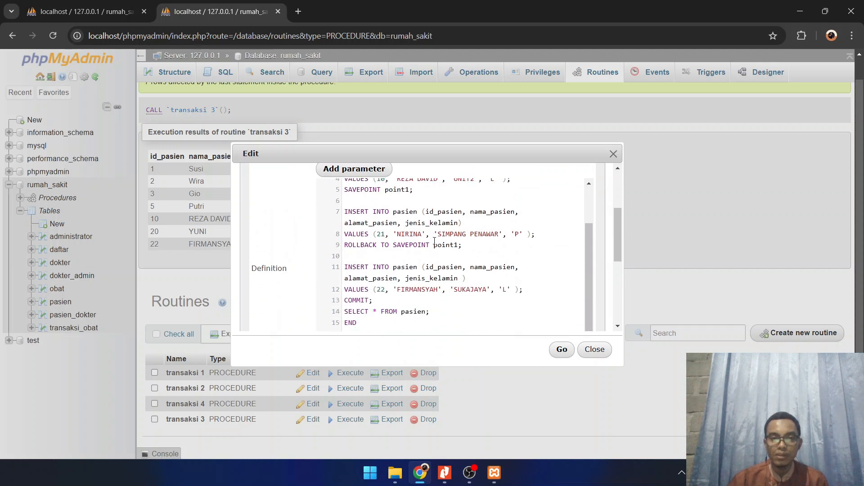
pyautogui.scroll(-2, 428, 239)
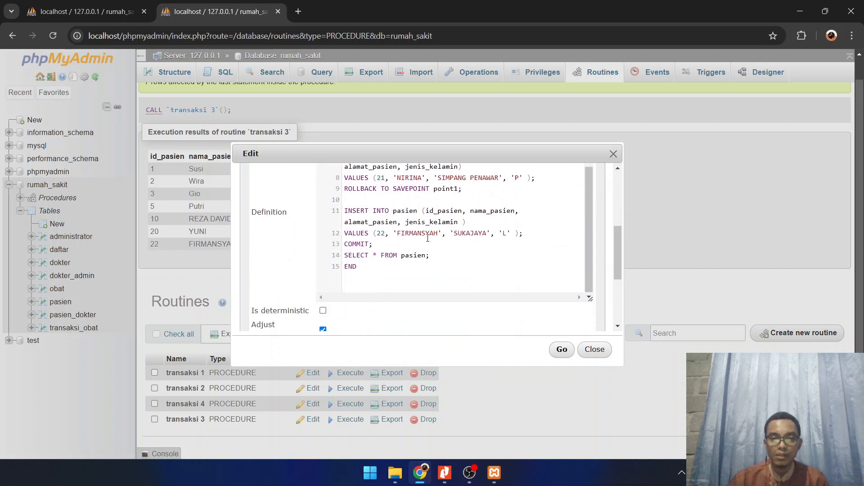
pyautogui.scroll(5, 428, 238)
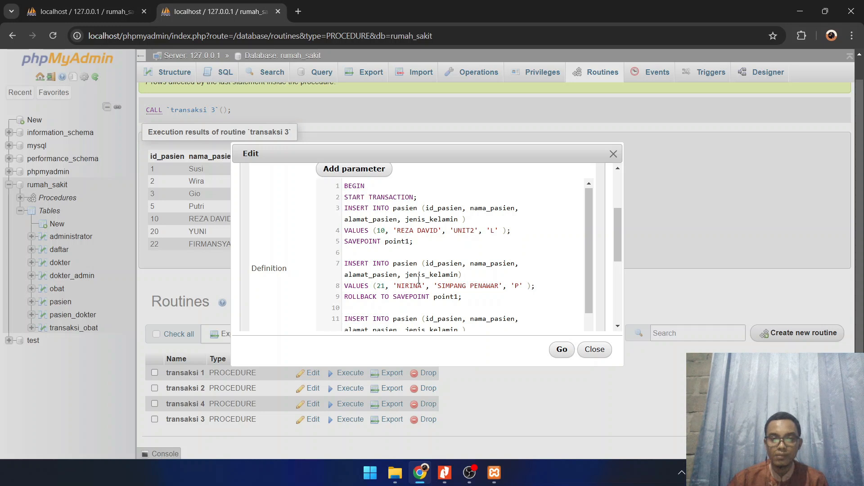
pyautogui.moveTo(399, 230)
pyautogui.mouseDown()
pyautogui.moveTo(420, 230)
pyautogui.moveTo(386, 231)
pyautogui.mouseUp()
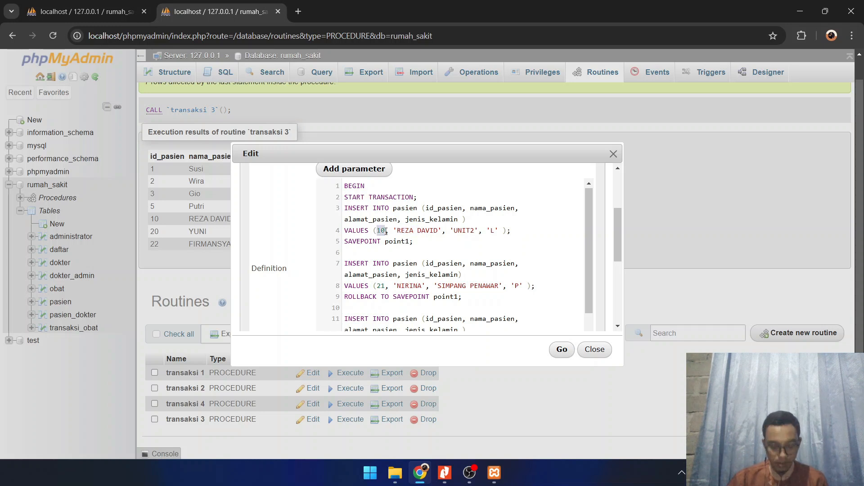
pyautogui.write('20')
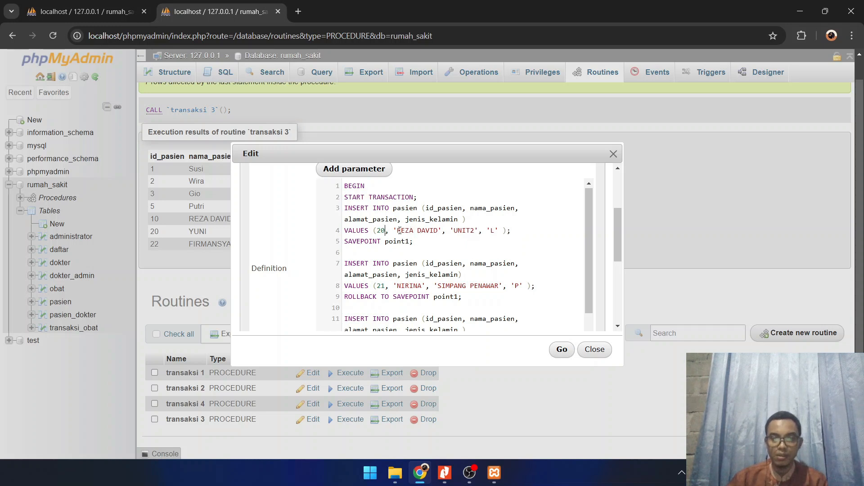
# Replace the patient name and set jenis_kelamin to 'P' in transaksi 4's first INSERT, and save the routine
pyautogui.moveTo(399, 231); pyautogui.dragTo(435, 233)
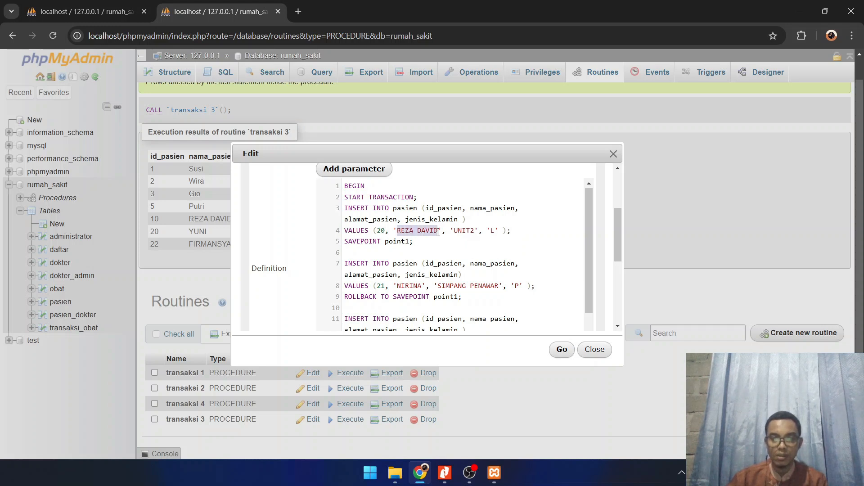
pyautogui.write('Yu')
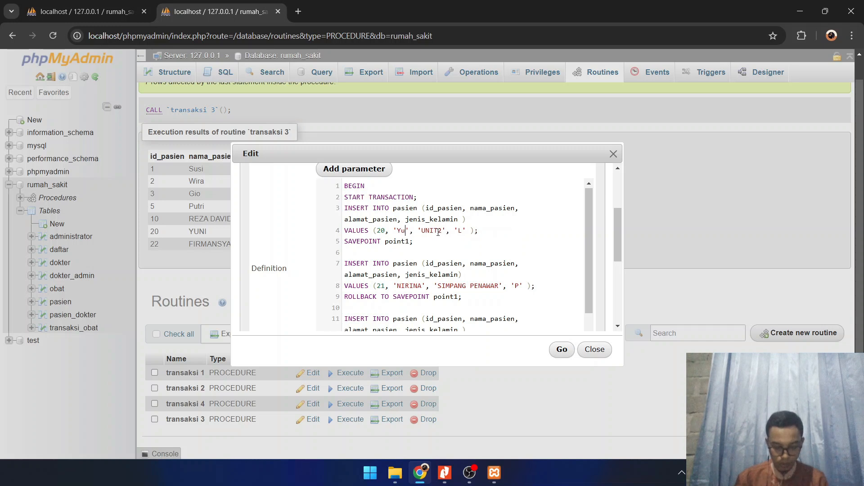
pyautogui.write('li')
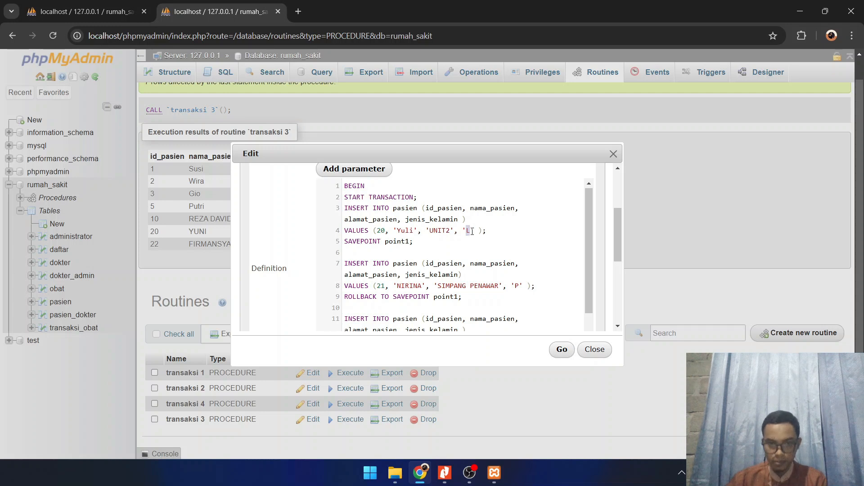
pyautogui.write('P')
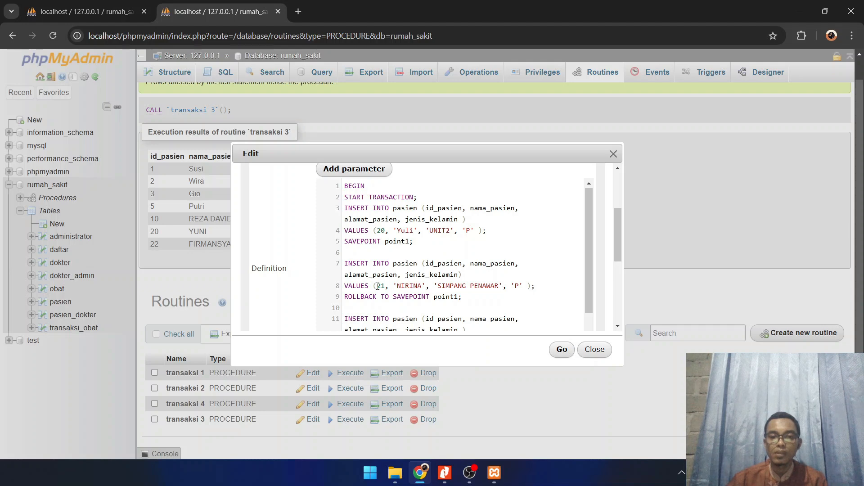
pyautogui.scroll(-2, 501, 305)
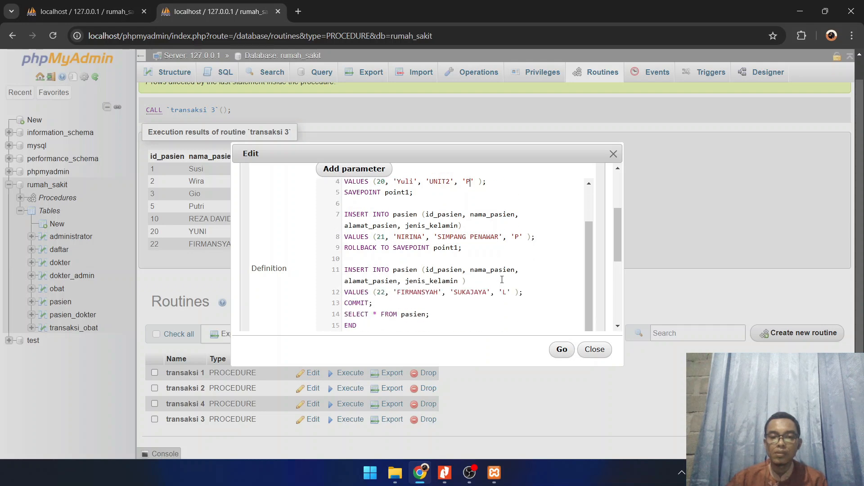
pyautogui.click(561, 349)
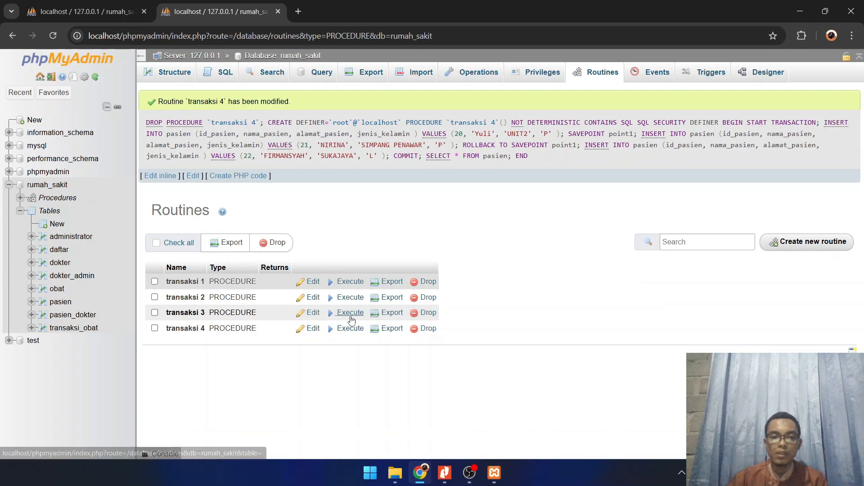
# Try to execute transaksi 4 and check the existing id_pasien values in the pasien table
pyautogui.click(351, 328)
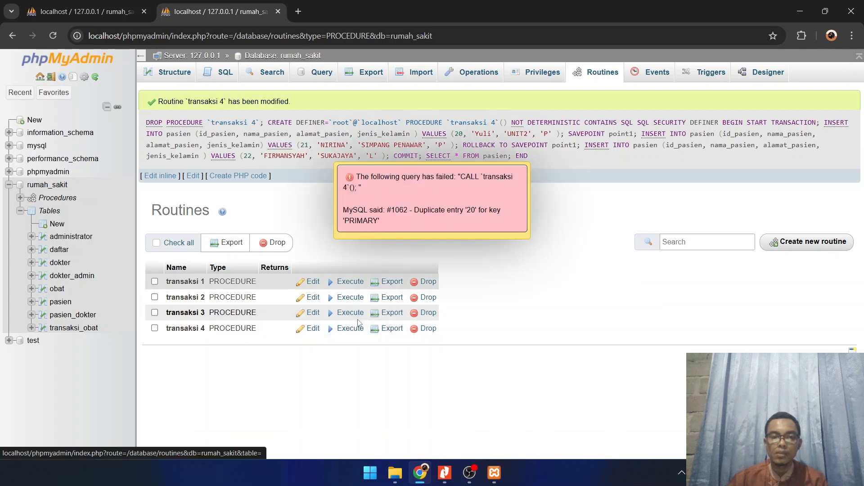
pyautogui.click(468, 184)
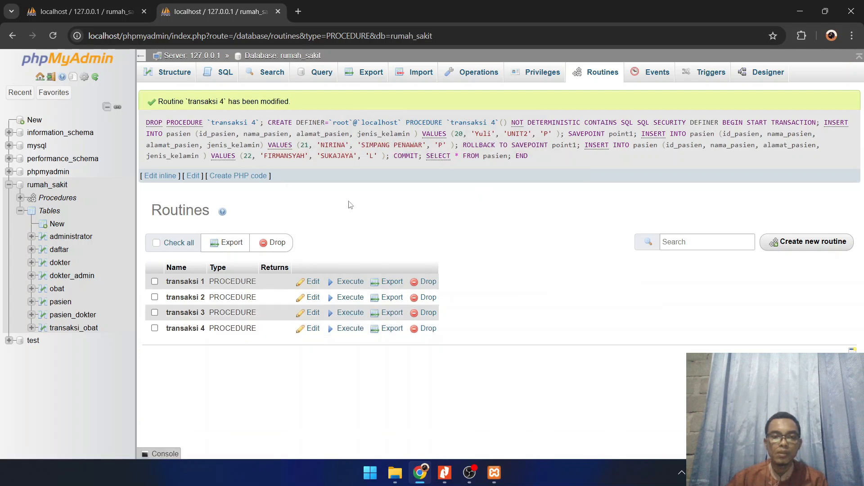
pyautogui.click(60, 301)
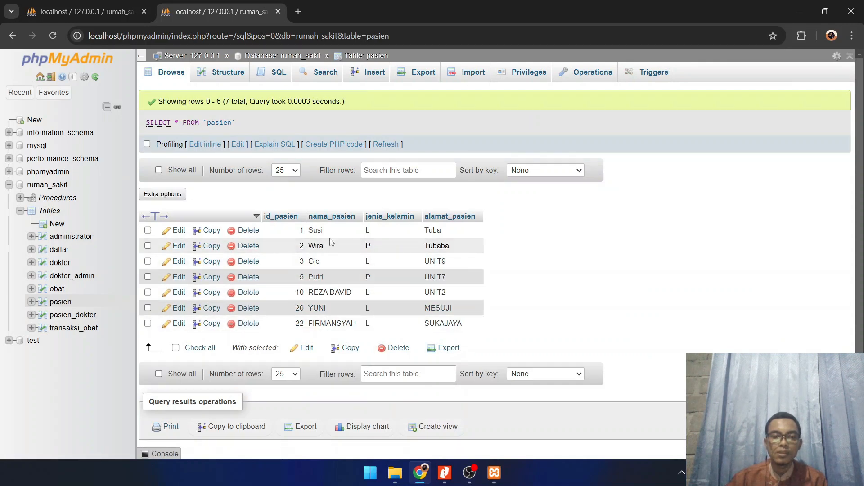
# Open transaksi 4 for editing and set id_pasien to 23 in its last INSERT, before COMMIT
pyautogui.click(50, 199)
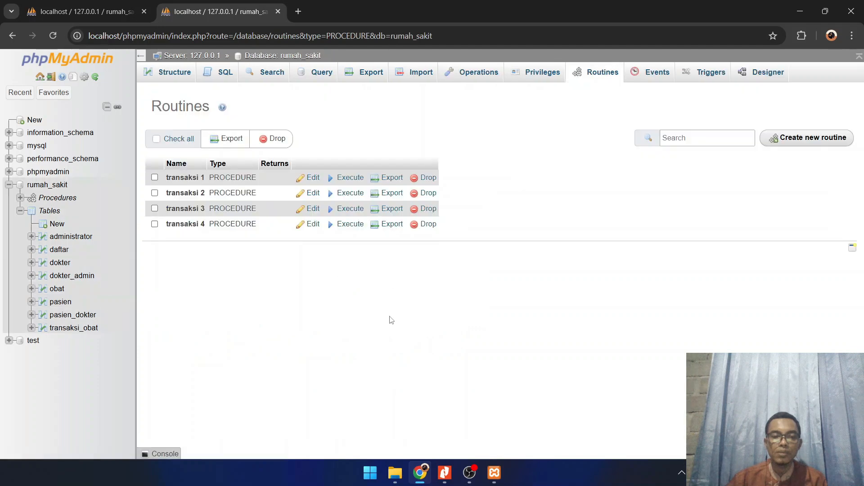
pyautogui.click(311, 228)
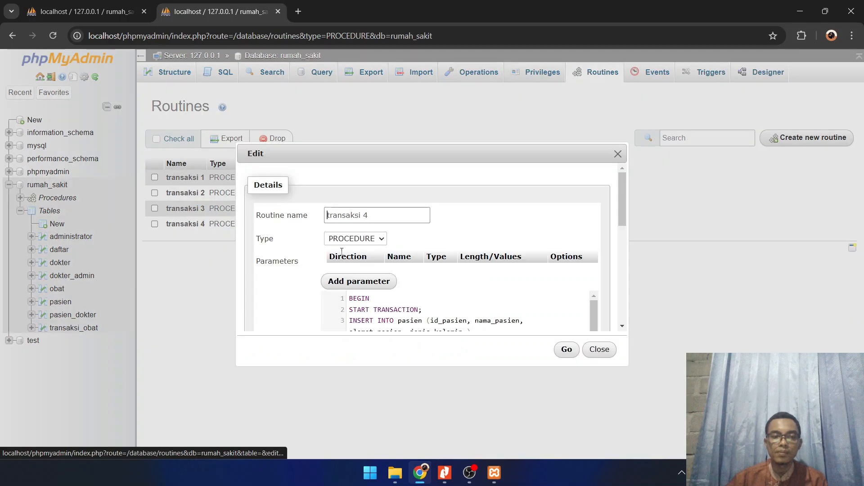
pyautogui.scroll(-1, 413, 269)
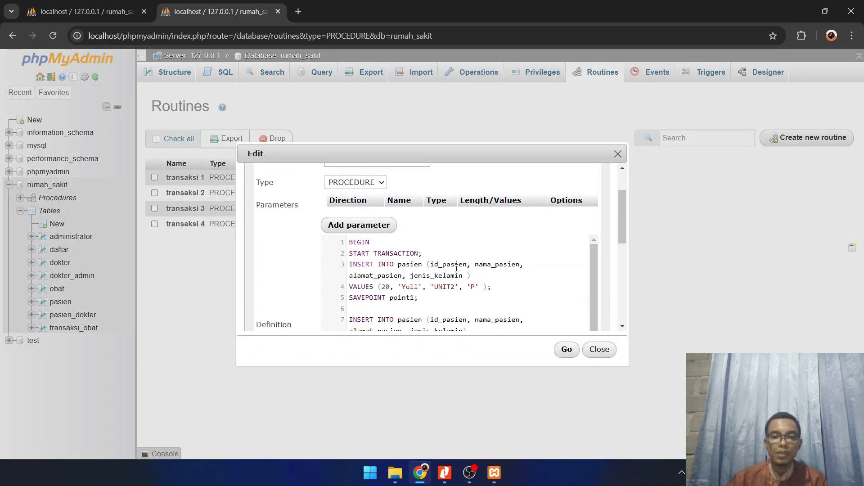
pyautogui.scroll(-2, 456, 269)
pyautogui.scroll(2, 455, 268)
pyautogui.scroll(-2, 453, 267)
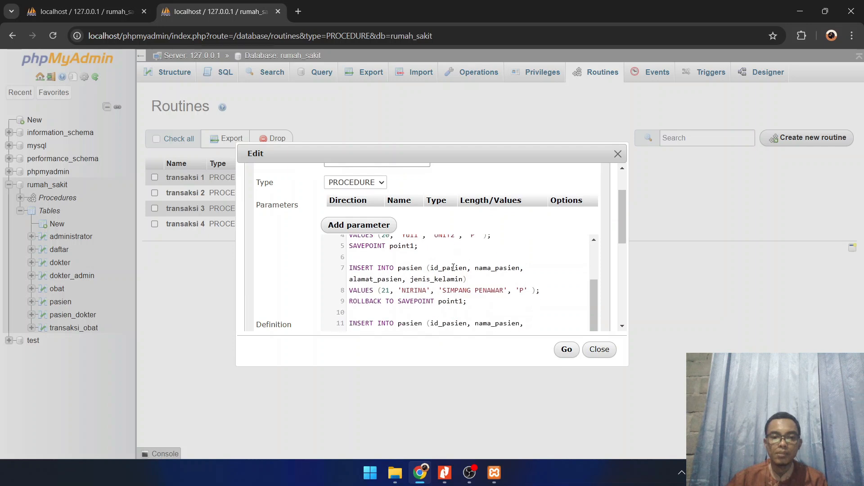
pyautogui.scroll(-1, 511, 291)
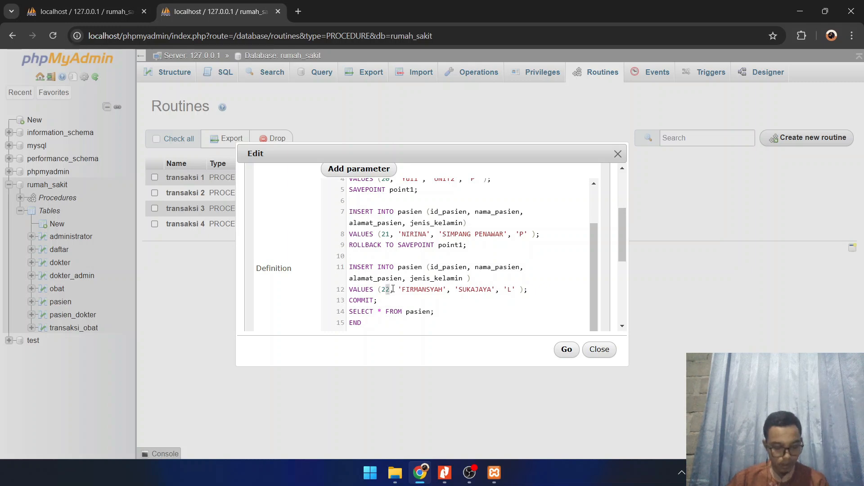
pyautogui.press('BackSpace')
pyautogui.write('3')
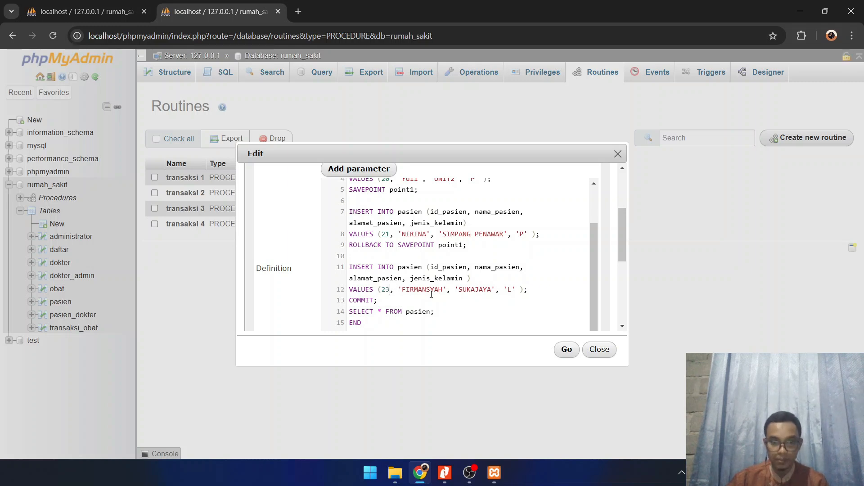
# Replace the patient name in transaksi 4's last INSERT and save the routine
pyautogui.moveTo(404, 289); pyautogui.dragTo(442, 291)
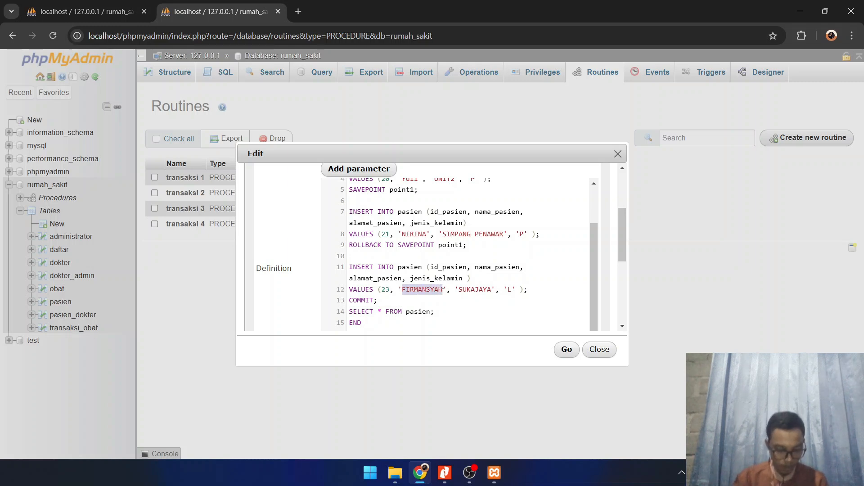
pyautogui.write('ZSen')
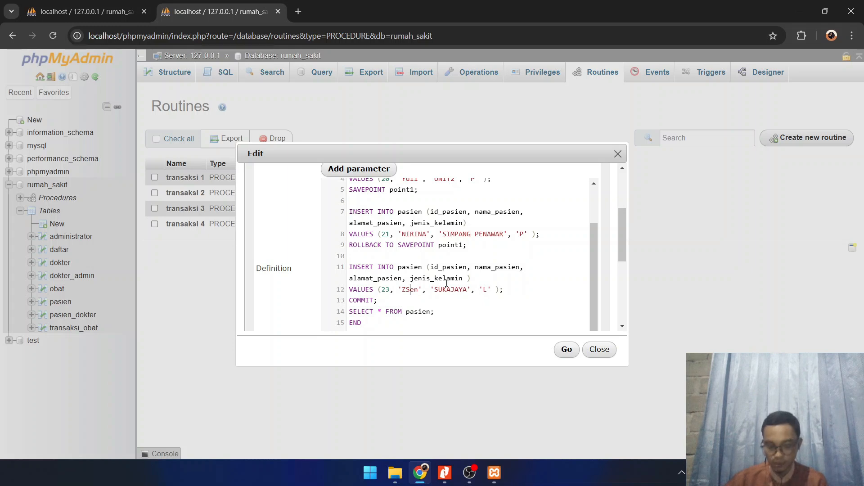
pyautogui.press('BackSpace')
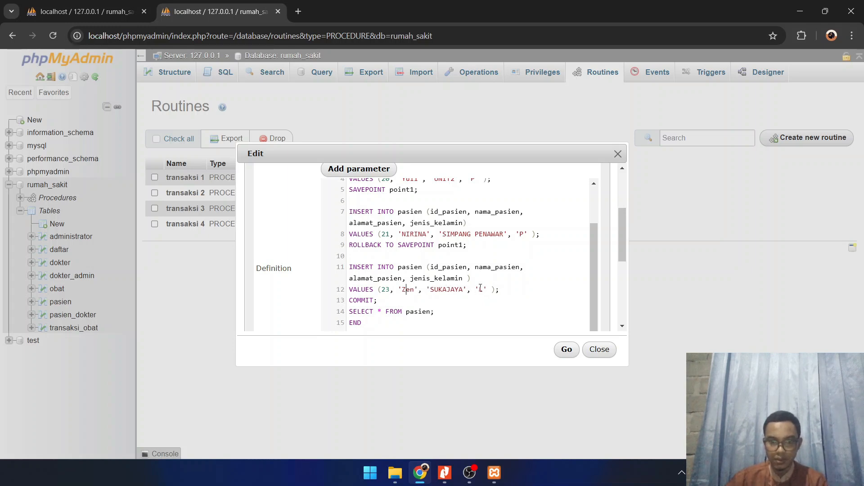
pyautogui.click(566, 350)
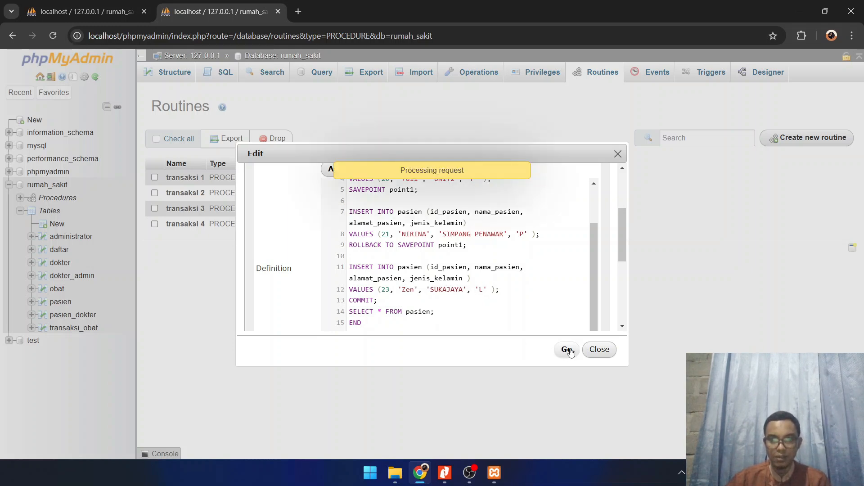
# Leave the routines page and review the rows of the pasien table
pyautogui.click(60, 302)
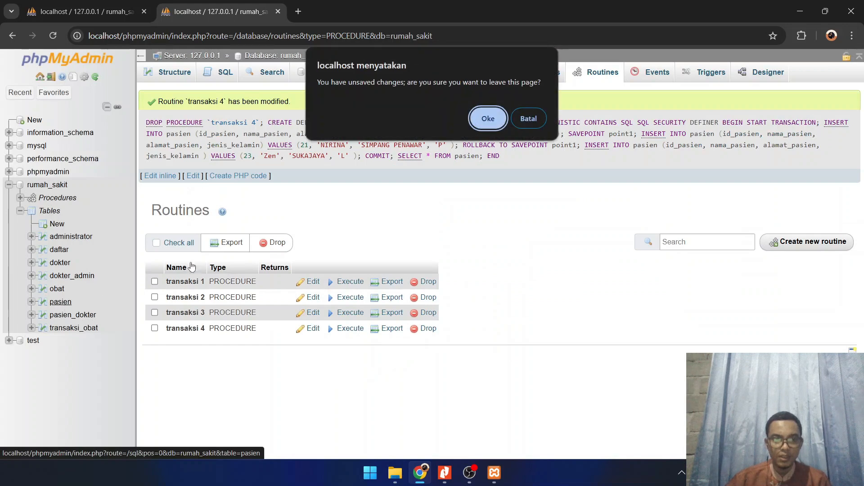
pyautogui.click(487, 117)
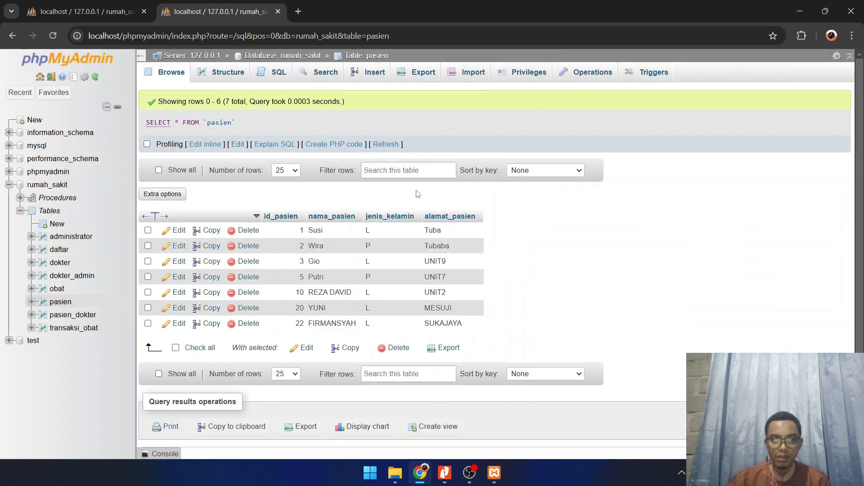
pyautogui.scroll(-1, 325, 297)
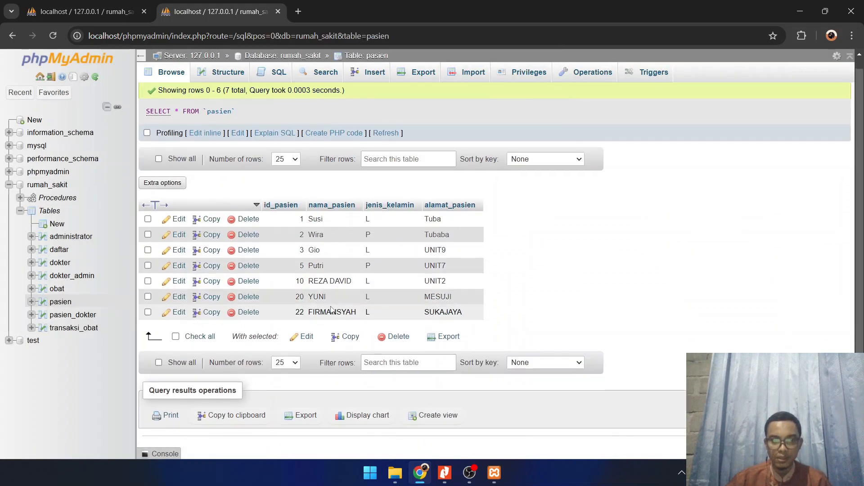
pyautogui.scroll(1, 315, 288)
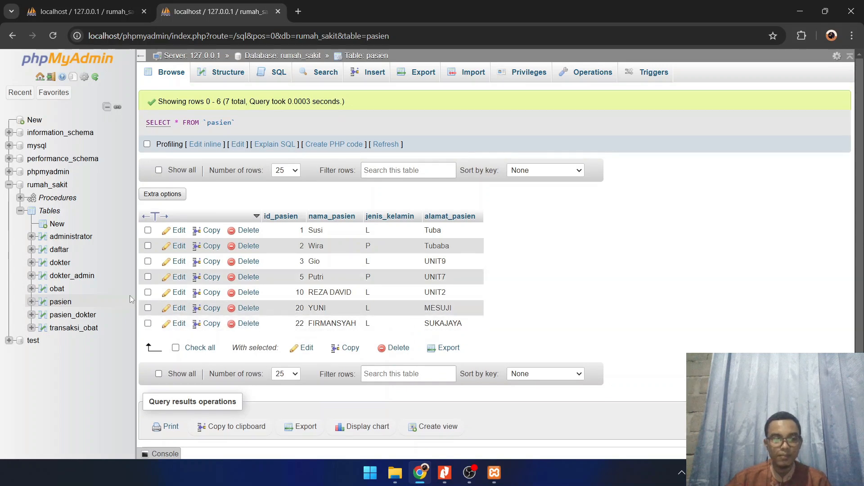
# Return to the rumah_sakit procedures and try to execute transaksi 4 again
pyautogui.click(55, 198)
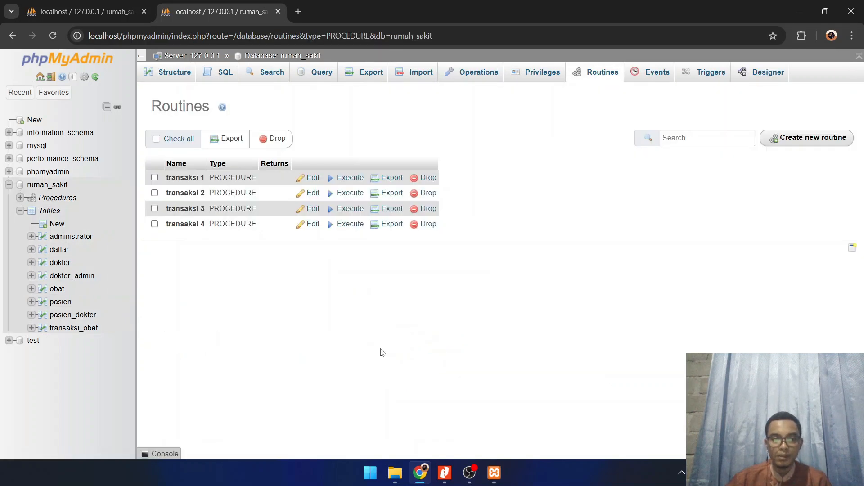
pyautogui.click(313, 224)
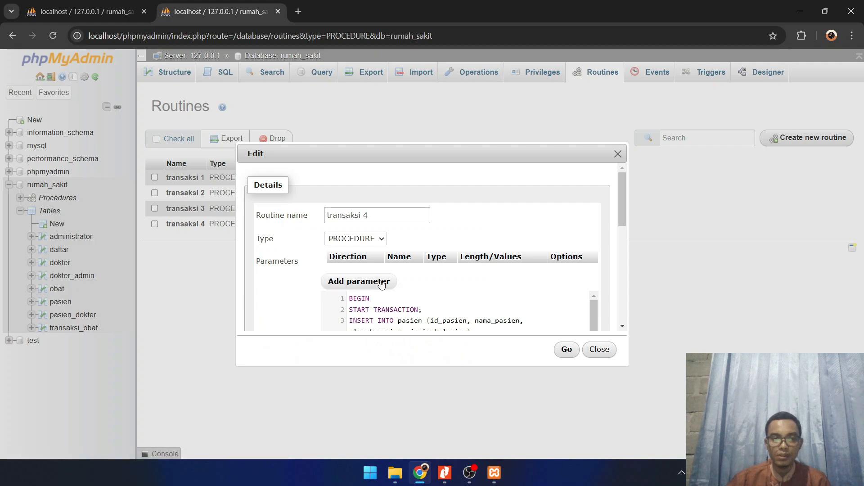
pyautogui.click(593, 353)
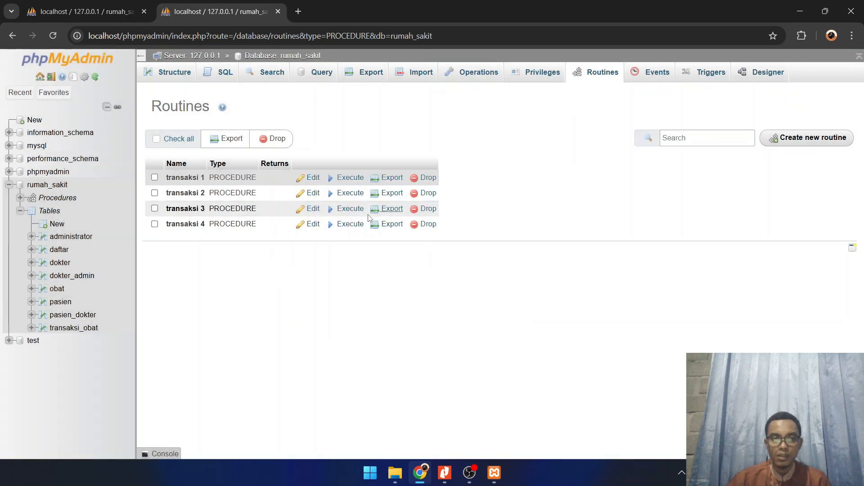
pyautogui.click(348, 225)
pyautogui.click(348, 230)
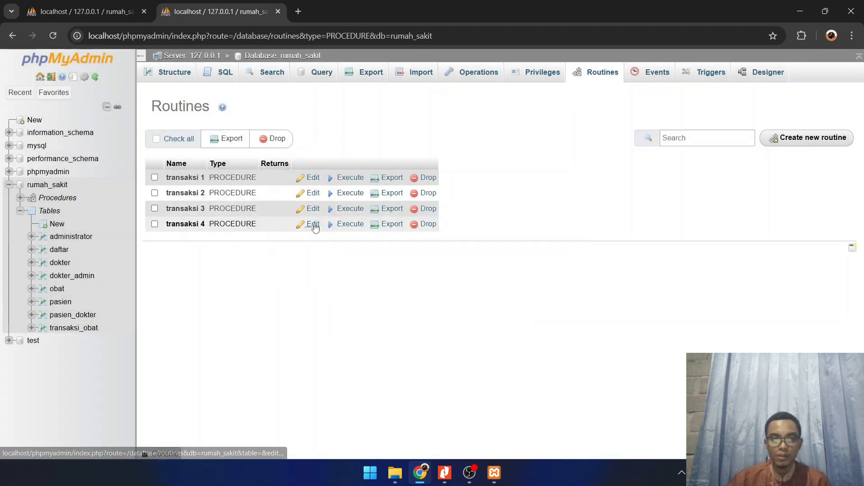
# Review the INSERT, SAVEPOINT and ROLLBACK statements in transaksi 4's definition and save the routine again
pyautogui.click(313, 224)
pyautogui.scroll(-5, 436, 268)
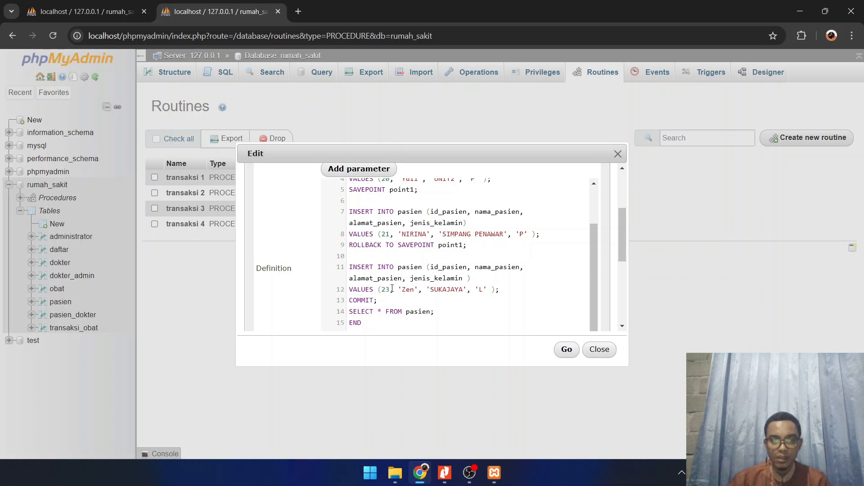
pyautogui.click(567, 351)
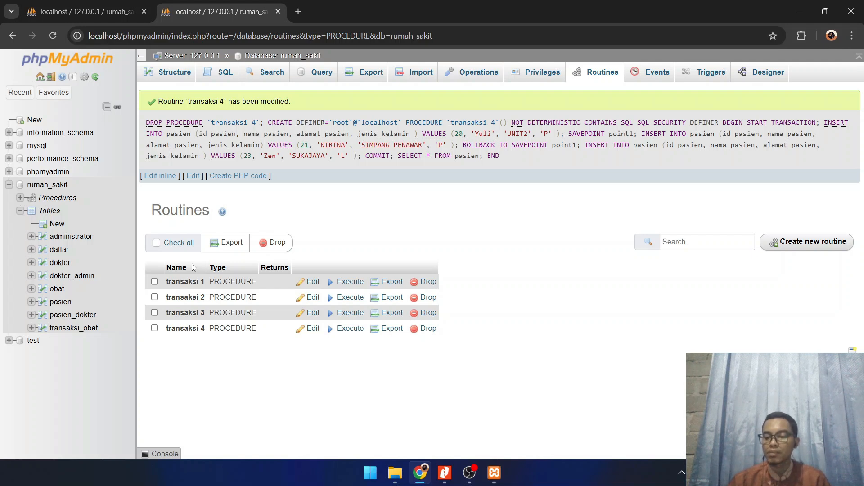
# Switch to the other phpMyAdmin browser tab and examine the jual_obat trigger definition of the transaksi_obat table
pyautogui.click(72, 10)
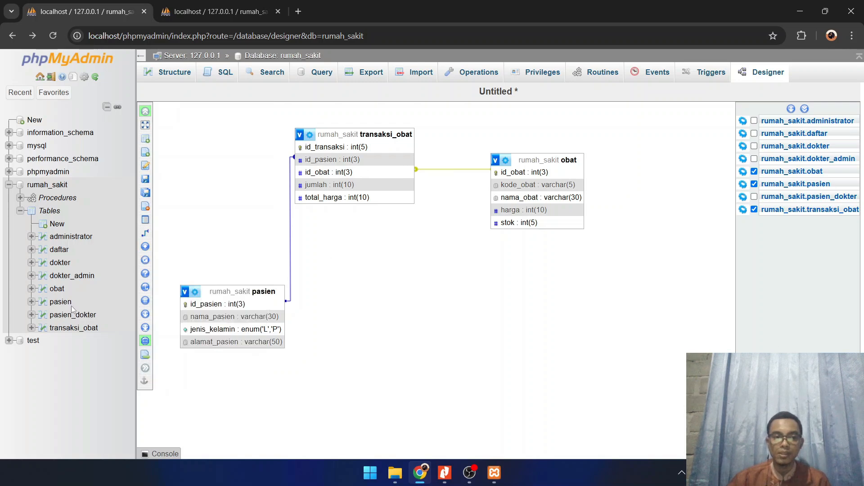
pyautogui.click(71, 329)
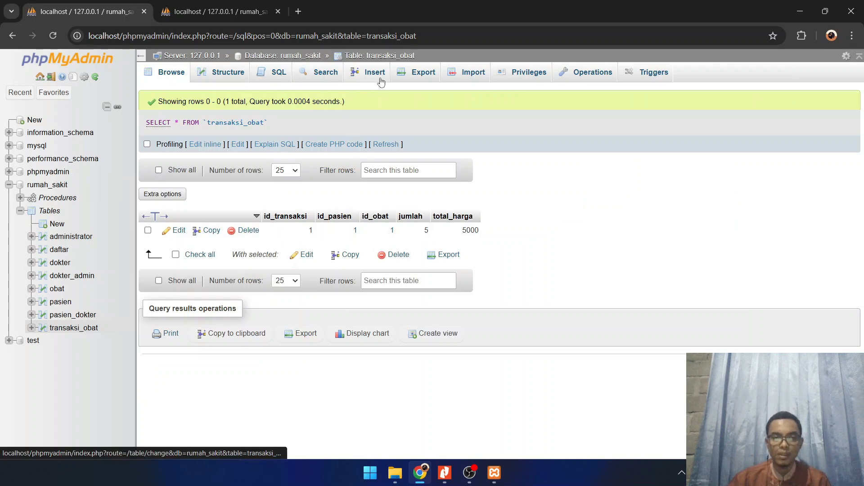
pyautogui.click(271, 74)
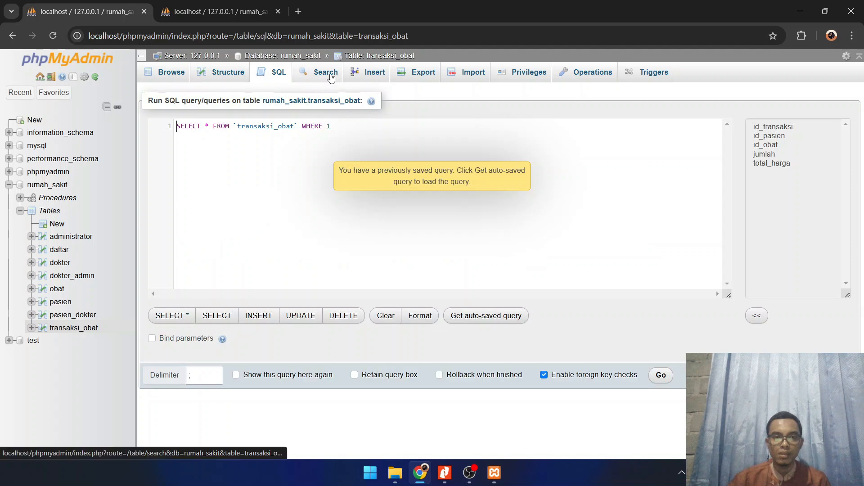
pyautogui.click(646, 75)
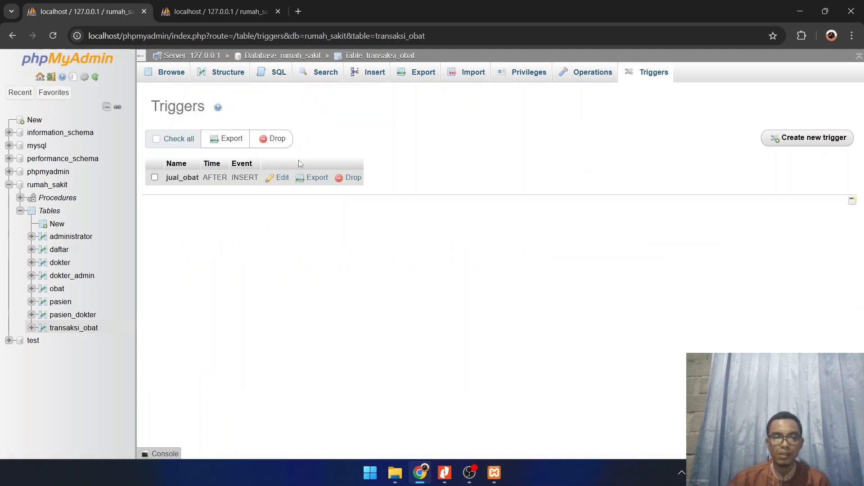
pyautogui.click(281, 178)
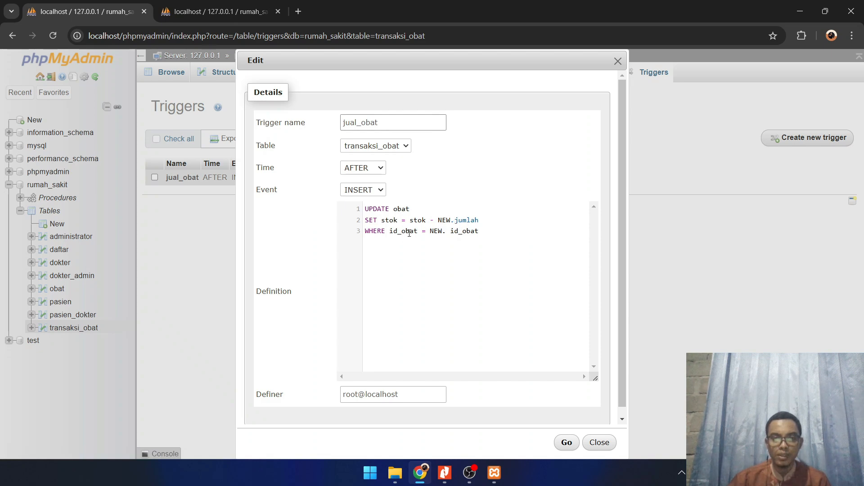
pyautogui.click(617, 62)
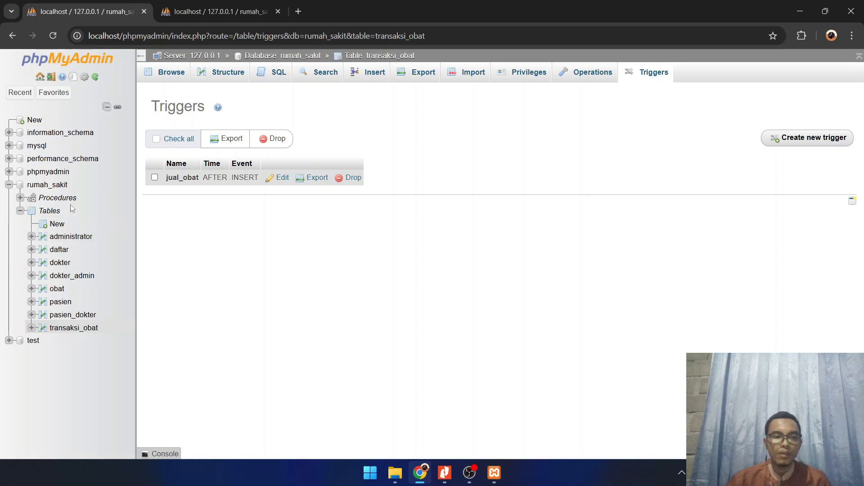
# Review the stok values in the obat table and the existing rows in transaksi_obat
pyautogui.click(57, 289)
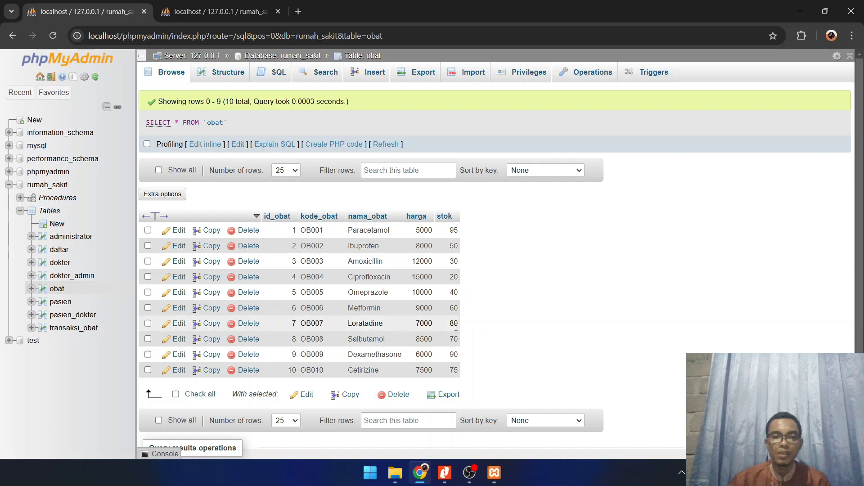
pyautogui.click(67, 327)
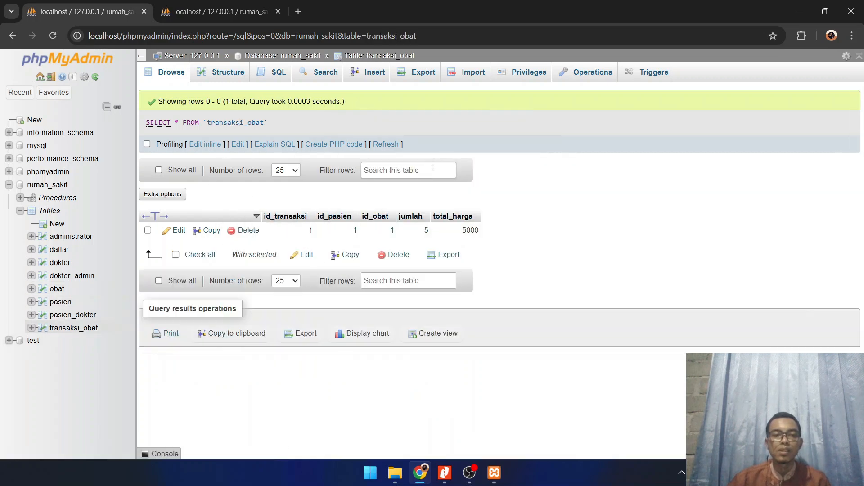
# Begin a new transaksi_obat row with id_transaksi 7, the patient with id_pasien 1, and id_obat OB007 - 7
pyautogui.click(270, 78)
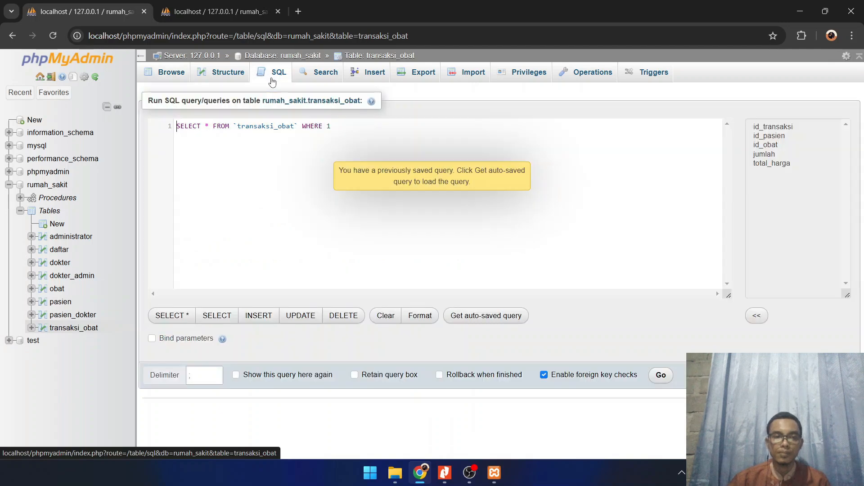
pyautogui.click(246, 78)
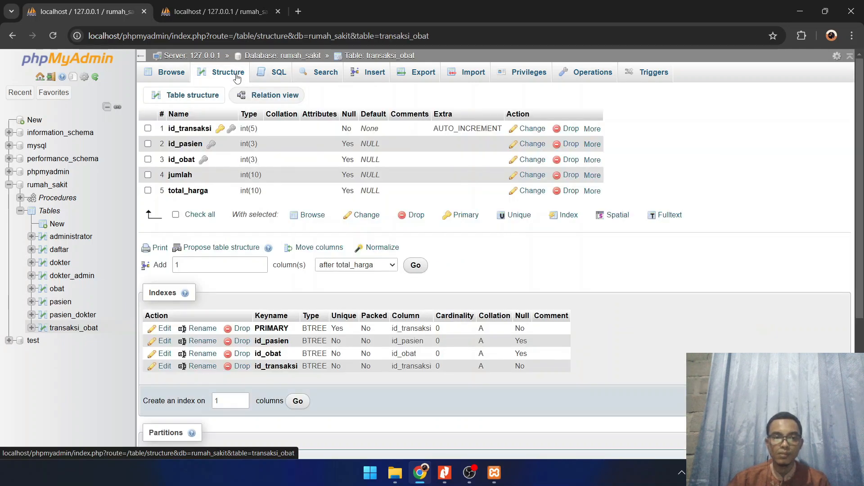
pyautogui.click(379, 78)
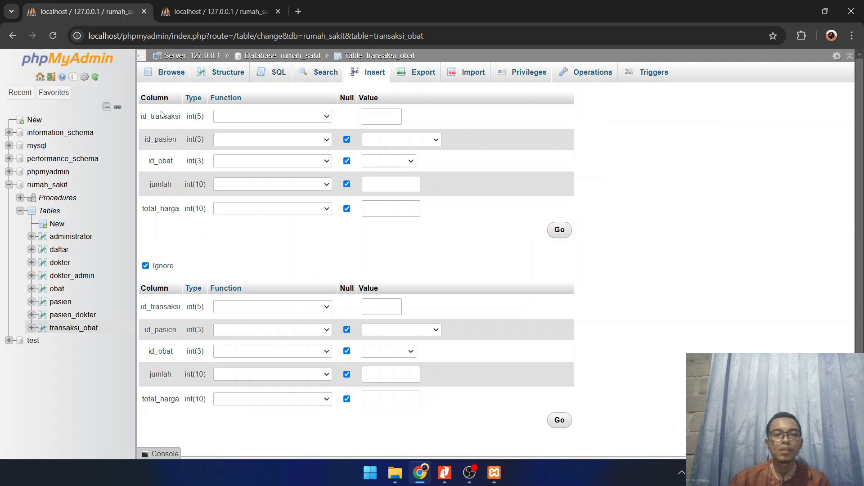
pyautogui.click(395, 118)
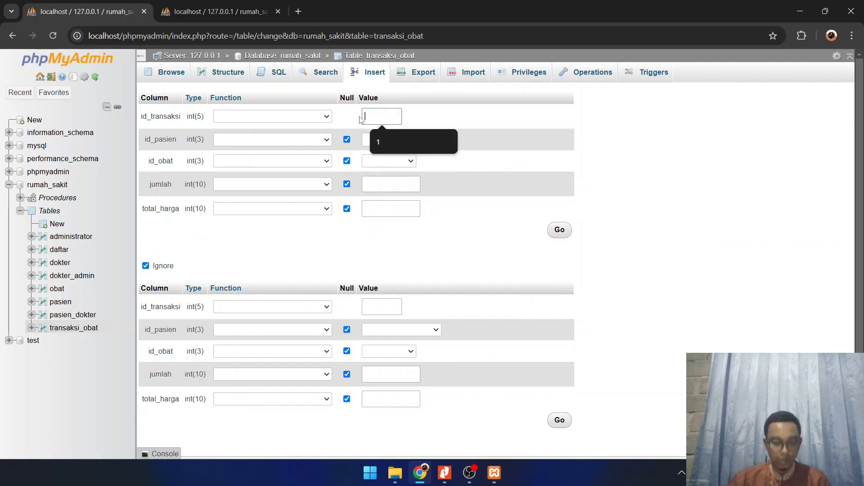
pyautogui.write('7')
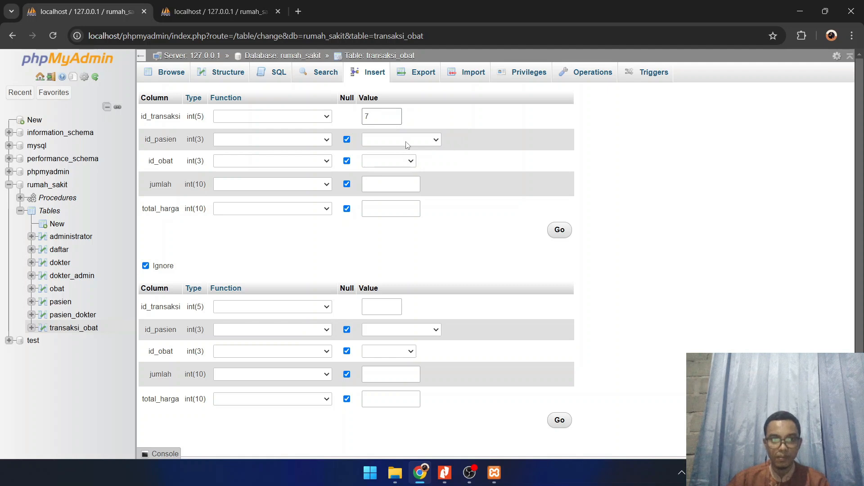
pyautogui.click(407, 141)
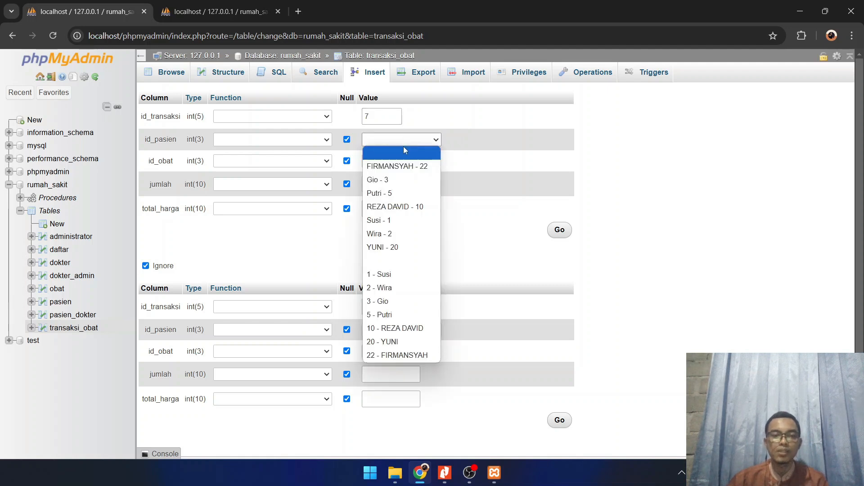
pyautogui.click(396, 220)
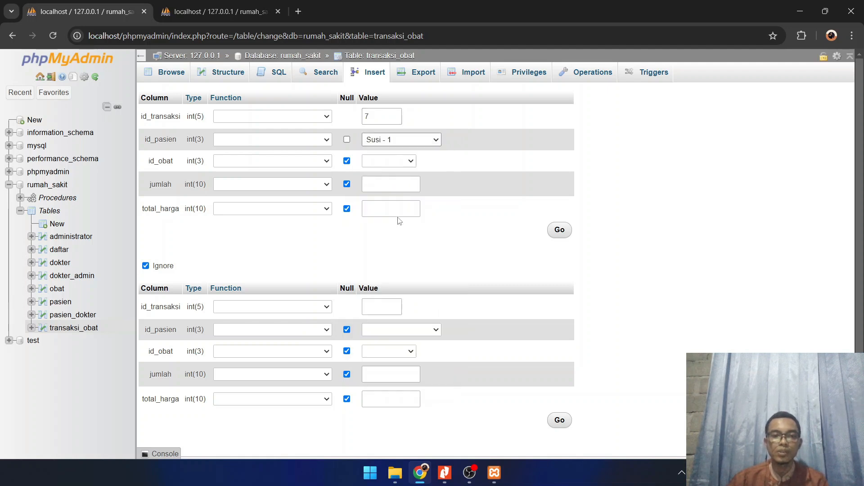
pyautogui.click(409, 163)
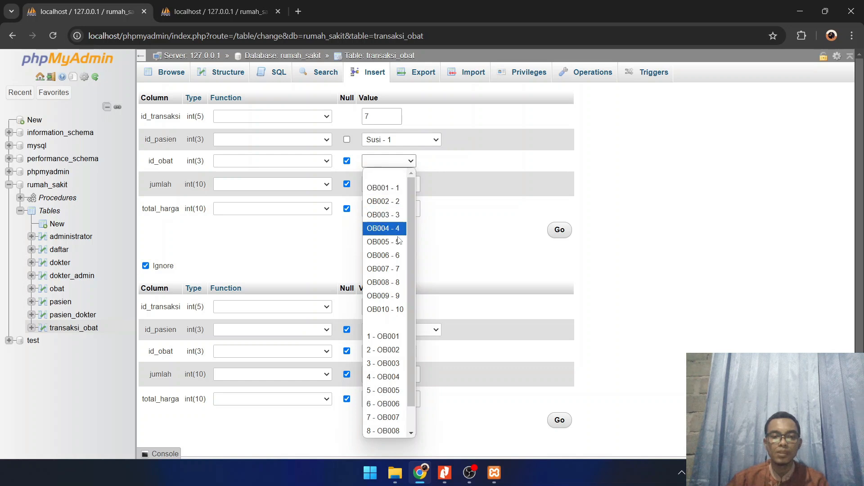
pyautogui.click(395, 269)
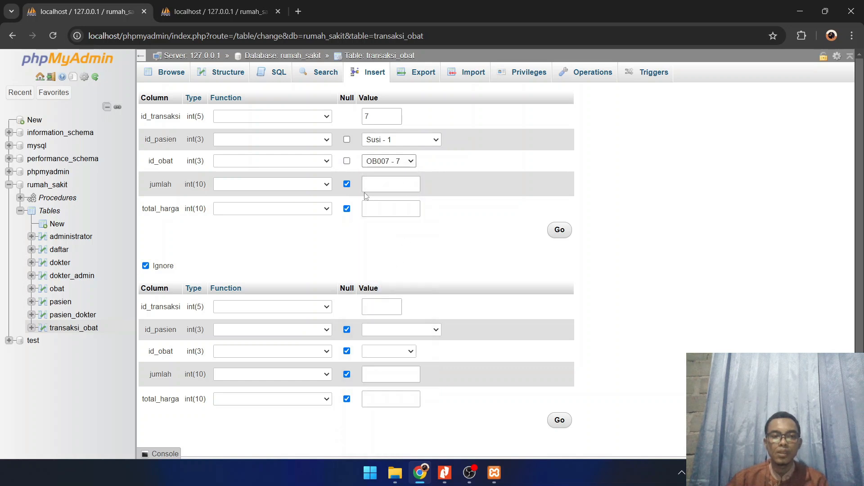
# Set jumlah to 2 and total_harga to 14000, insert the row, and open the obat table to check its stock
pyautogui.click(405, 187)
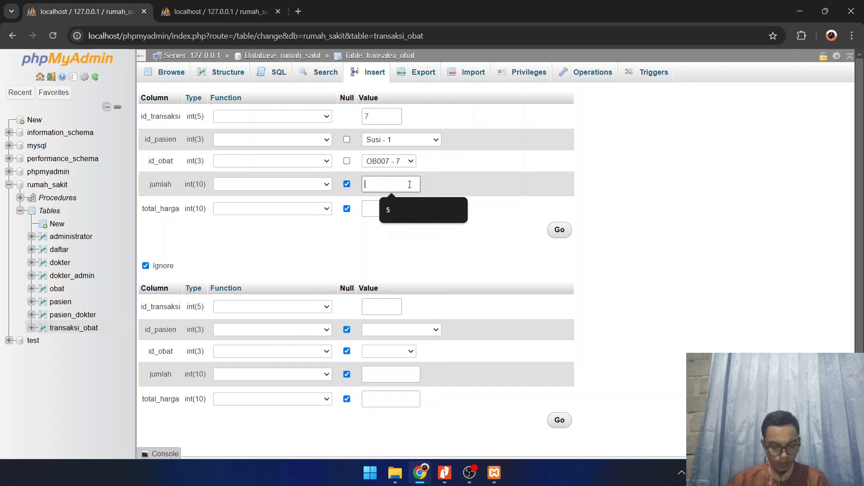
pyautogui.write('3')
pyautogui.click(397, 204)
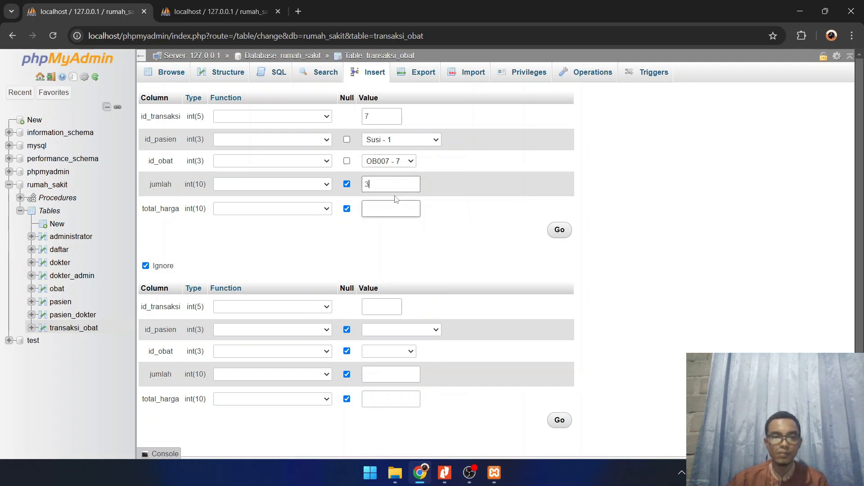
pyautogui.moveTo(374, 185); pyautogui.dragTo(362, 186)
pyautogui.press('BackSpace')
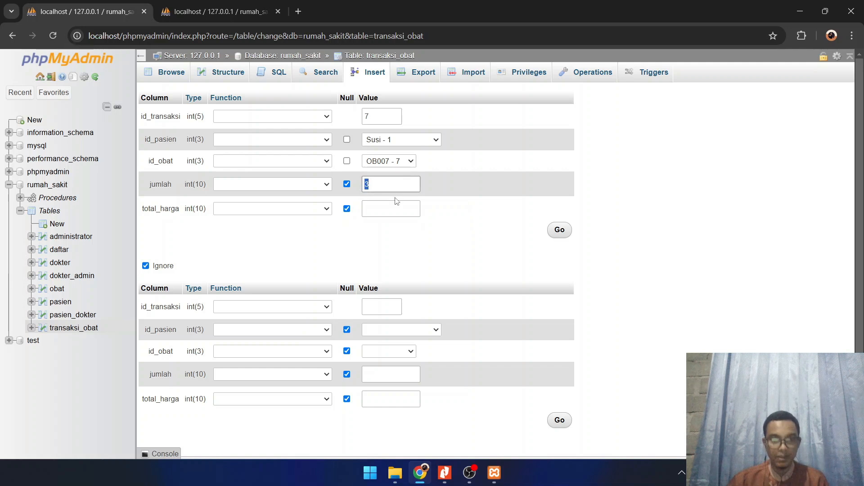
pyautogui.write('2')
pyautogui.click(391, 211)
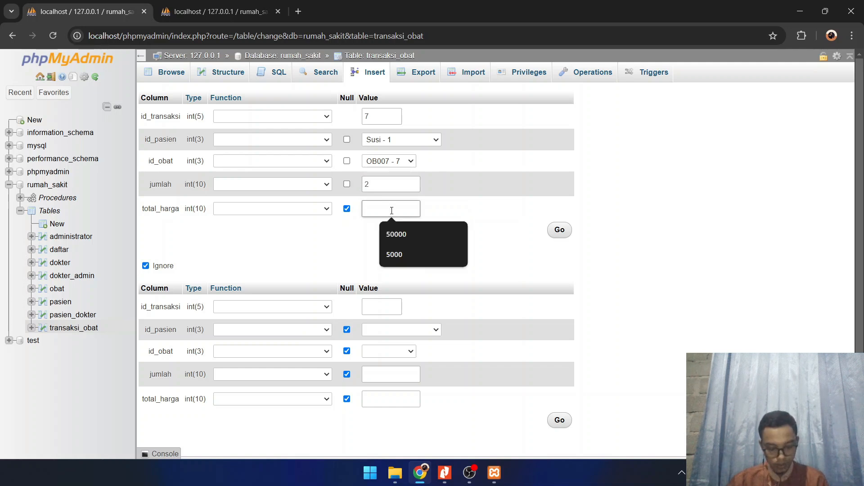
pyautogui.write('1400')
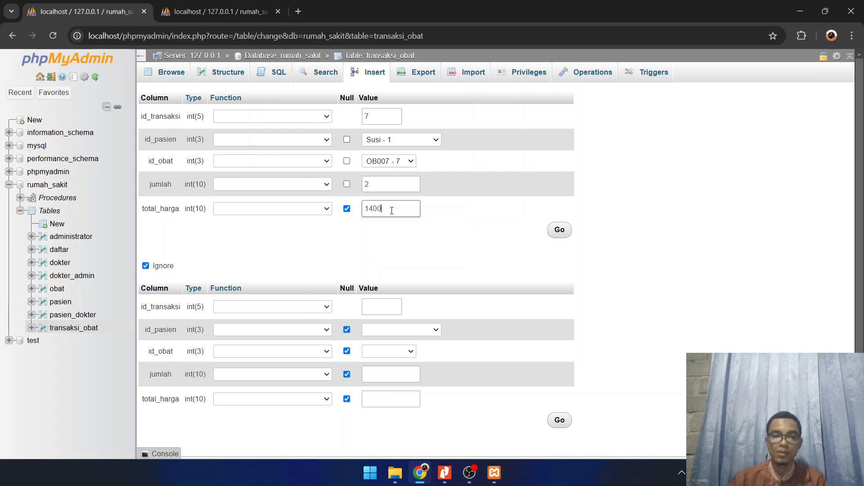
pyautogui.write('0')
pyautogui.click(560, 232)
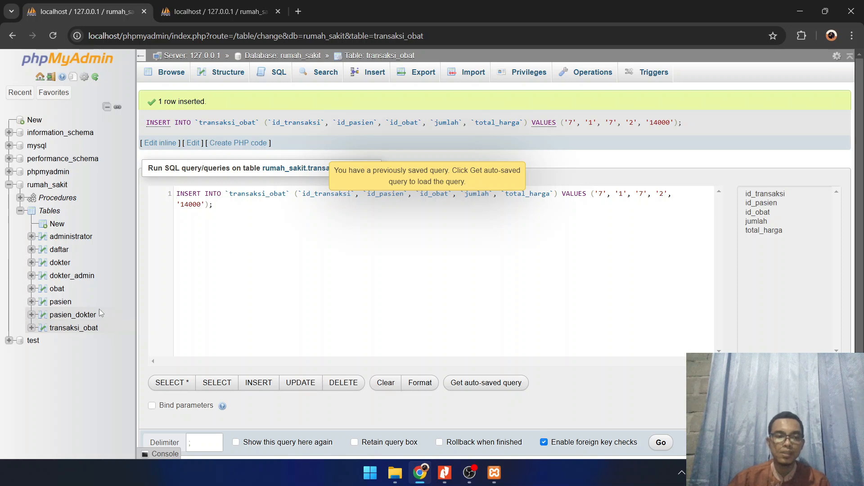
pyautogui.click(56, 290)
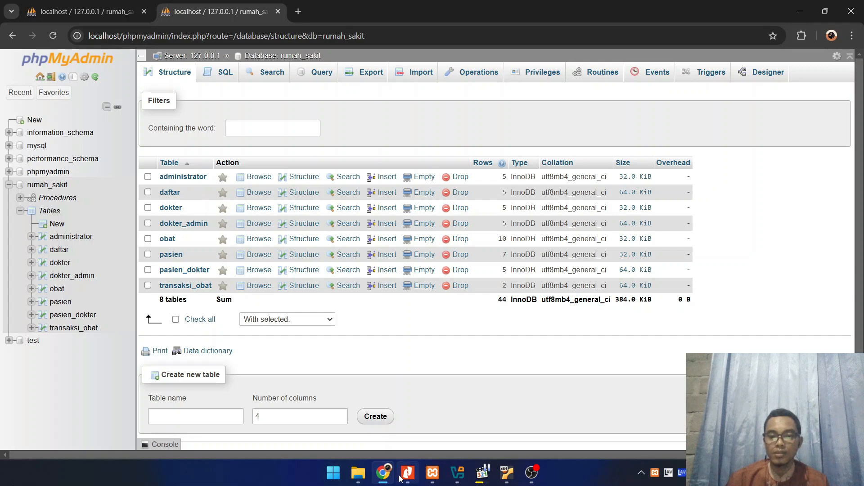
# Open the server's primary replication configuration and select rumah_sakit as the database to ignore
pyautogui.click(432, 478)
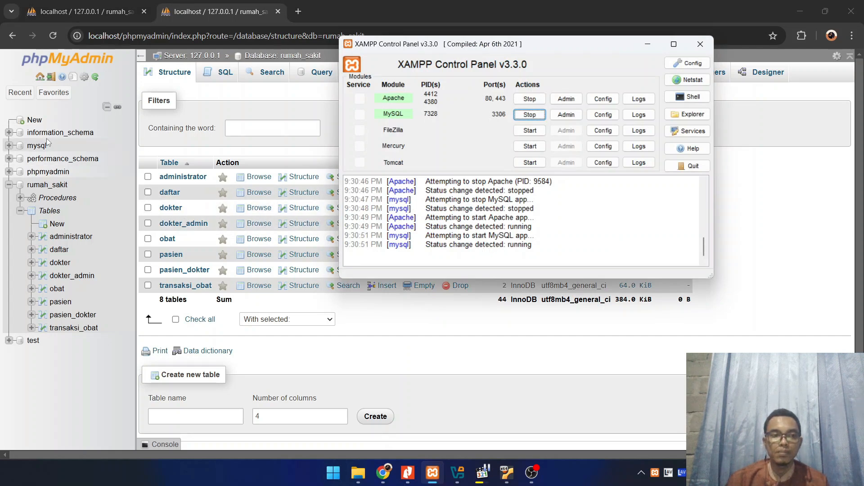
pyautogui.click(40, 77)
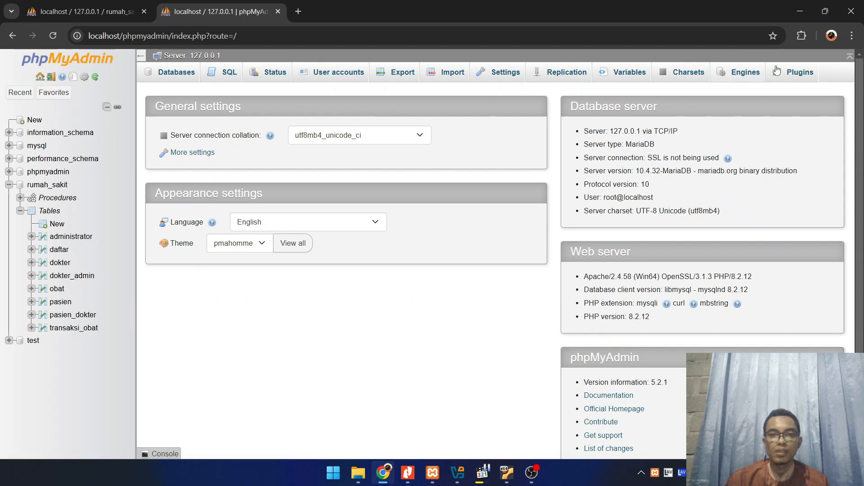
pyautogui.click(568, 77)
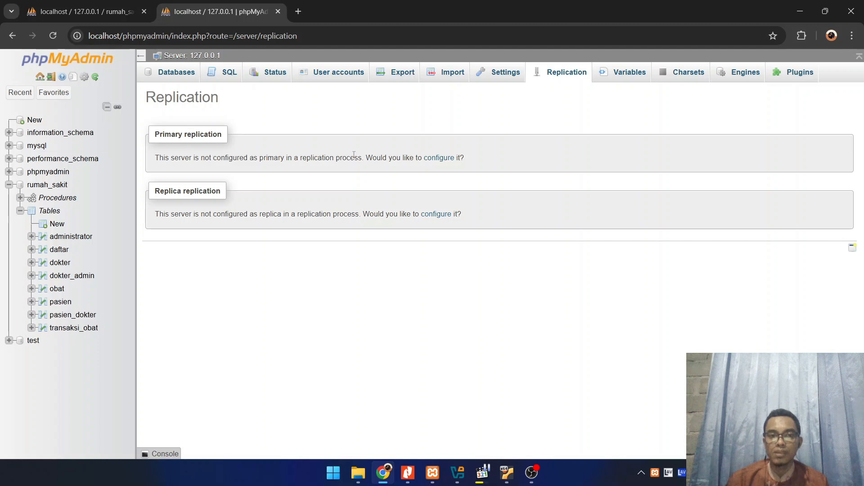
pyautogui.click(439, 158)
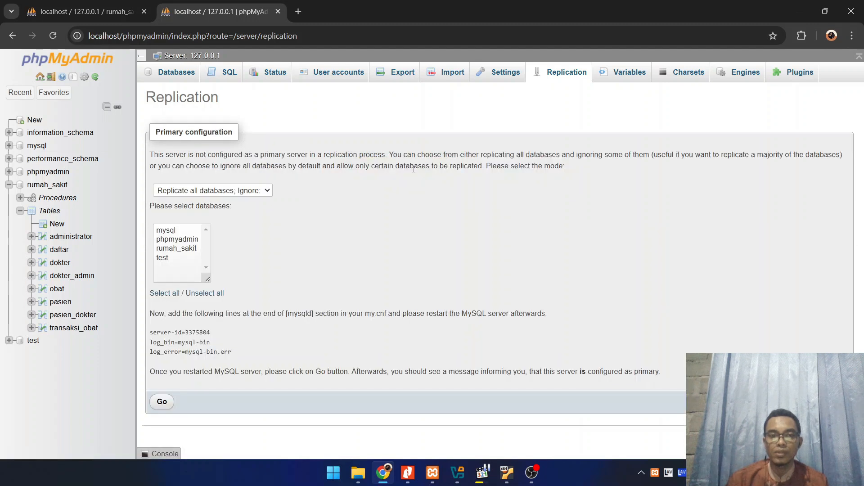
pyautogui.click(185, 253)
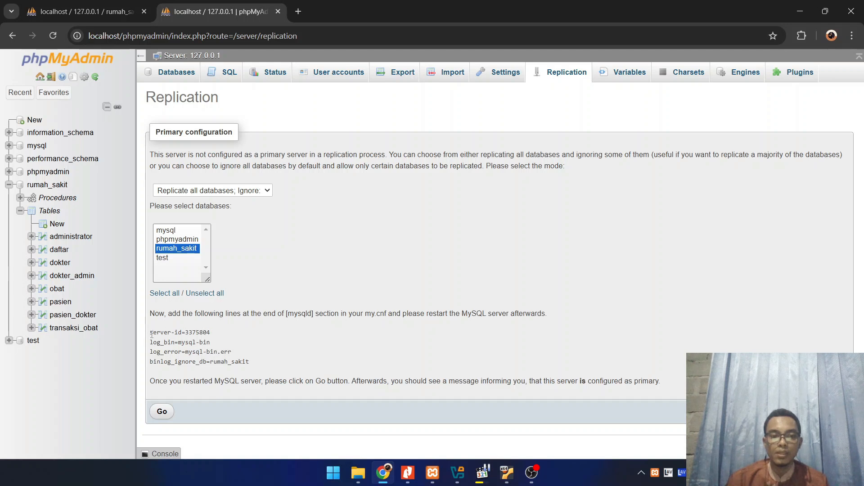
# Copy the generated primary replication lines and open MySQL's my.ini from the XAMPP Control Panel
pyautogui.moveTo(151, 334); pyautogui.dragTo(254, 364)
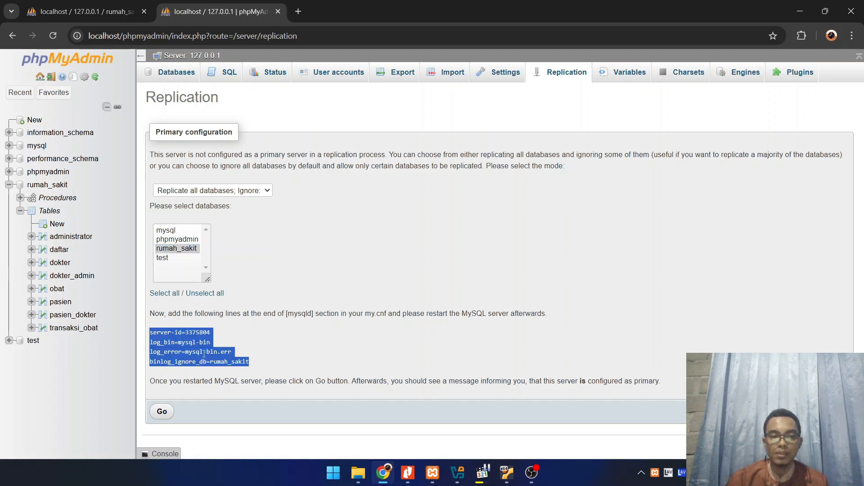
pyautogui.rightClick(176, 349)
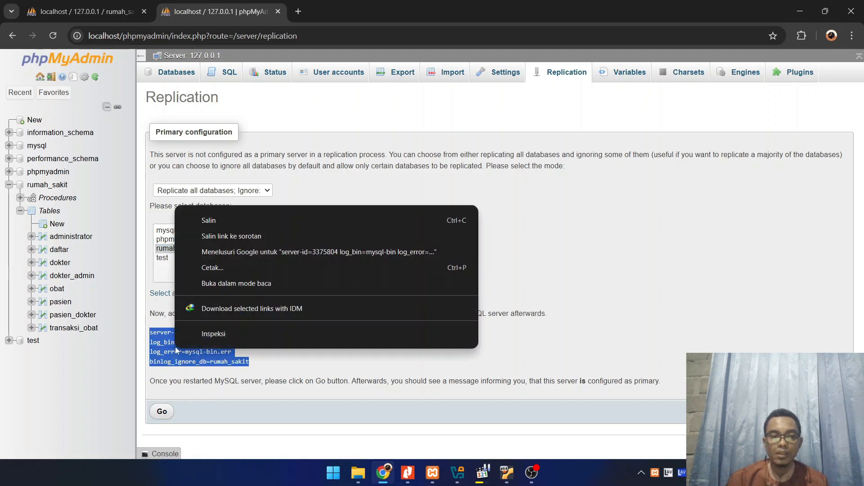
pyautogui.click(212, 221)
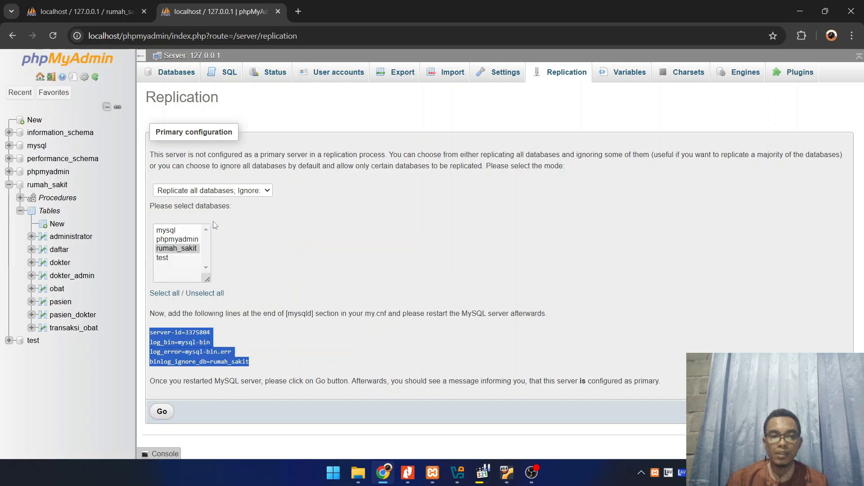
pyautogui.click(432, 474)
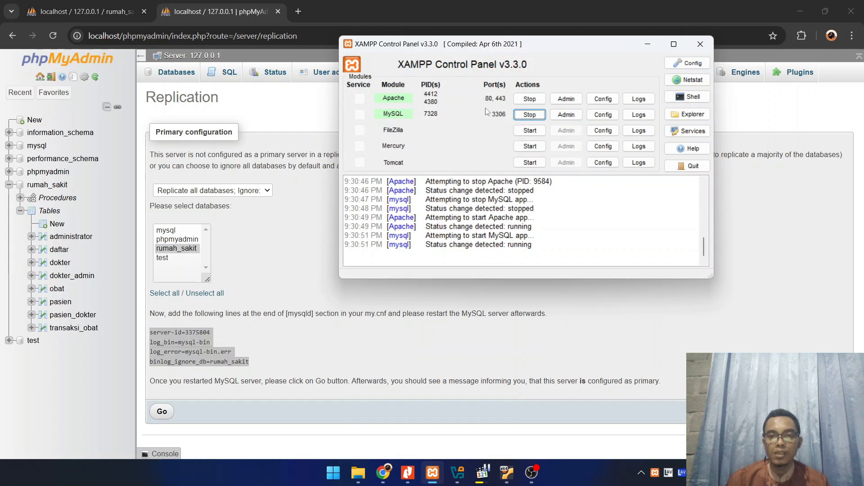
pyautogui.click(603, 114)
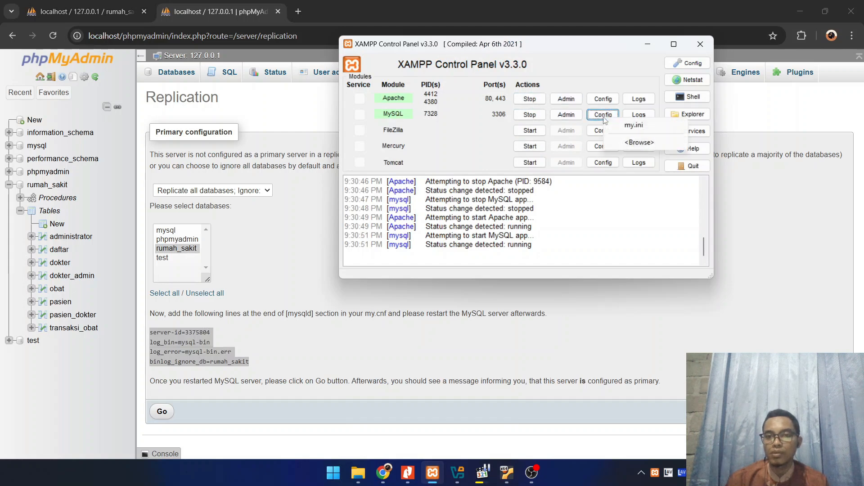
pyautogui.click(634, 126)
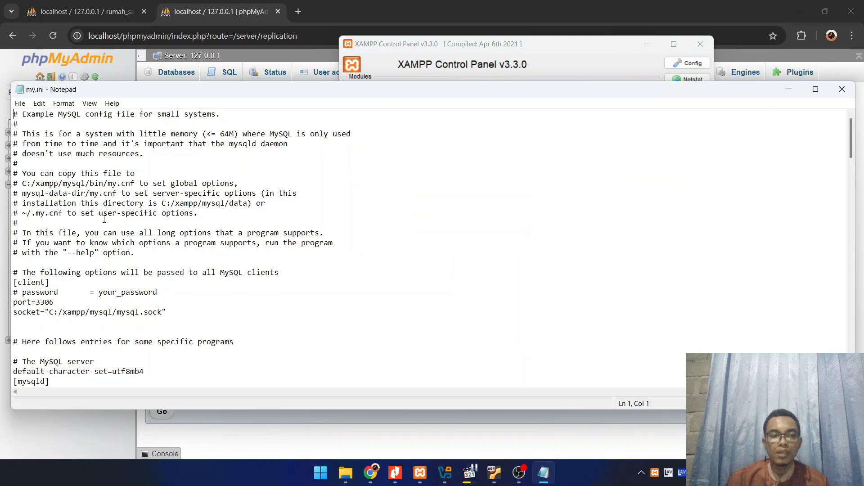
# Paste the copied replication lines below the log_error entry in the [mysqld] section of my.ini, then save and close the file
pyautogui.scroll(-12, 117, 286)
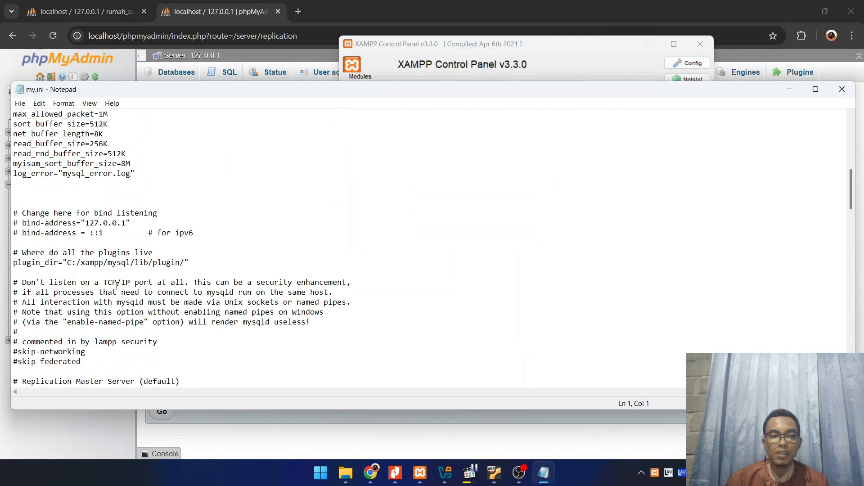
pyautogui.scroll(-5, 87, 240)
pyautogui.scroll(7, 88, 240)
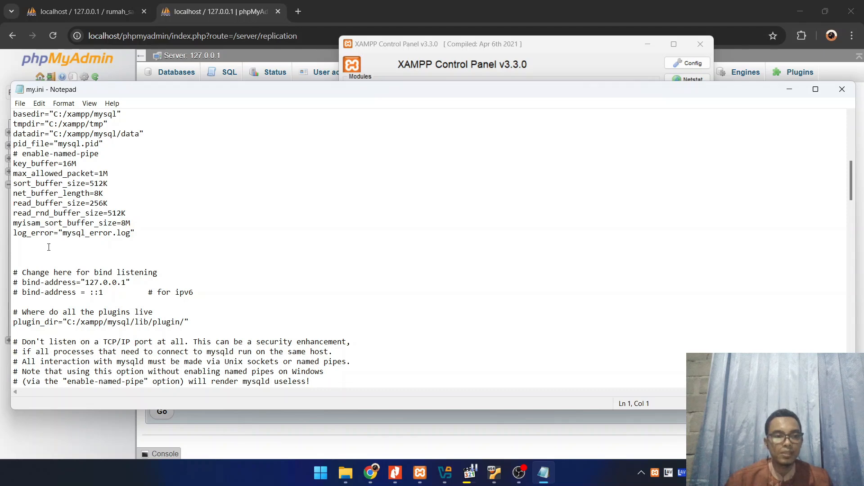
pyautogui.click(48, 247)
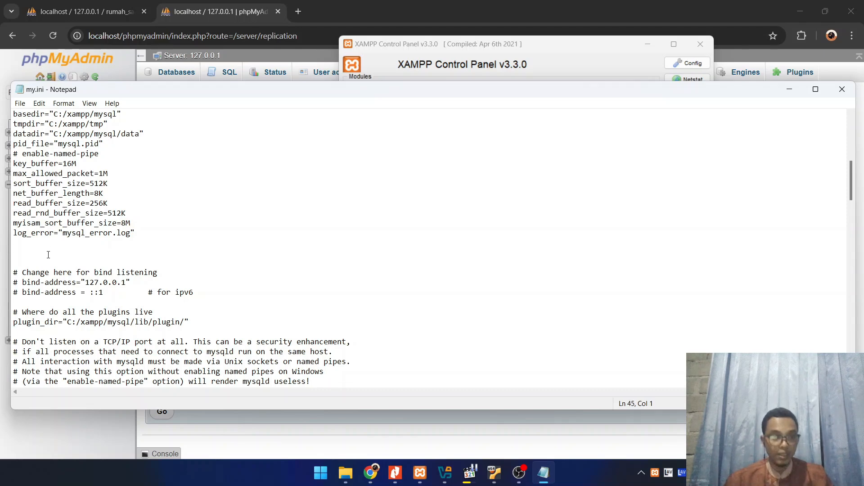
pyautogui.hotkey('ctrl', 'v')
pyautogui.click(20, 103)
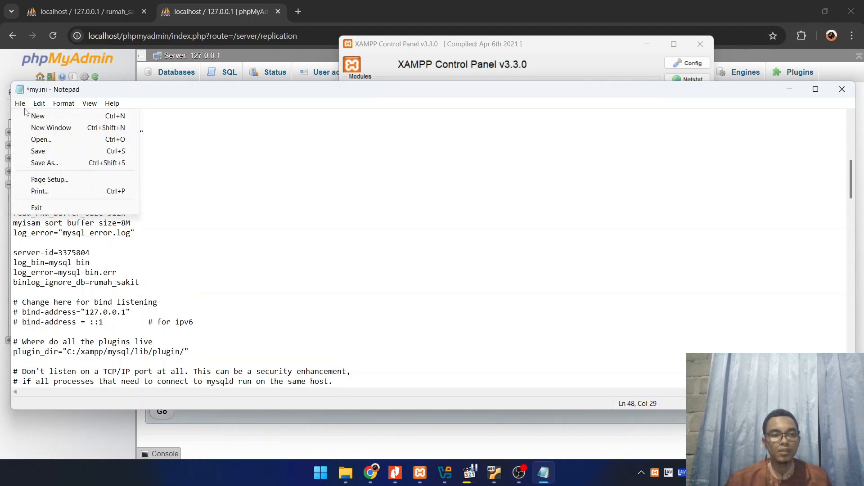
pyautogui.click(41, 152)
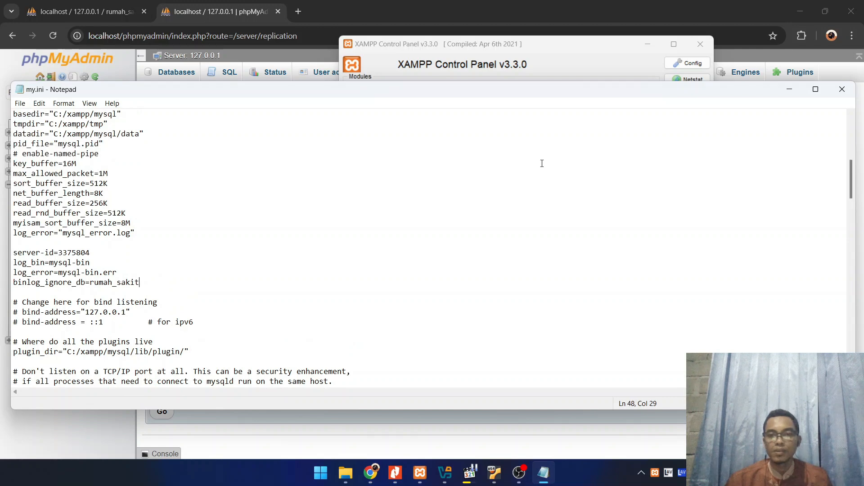
pyautogui.click(842, 89)
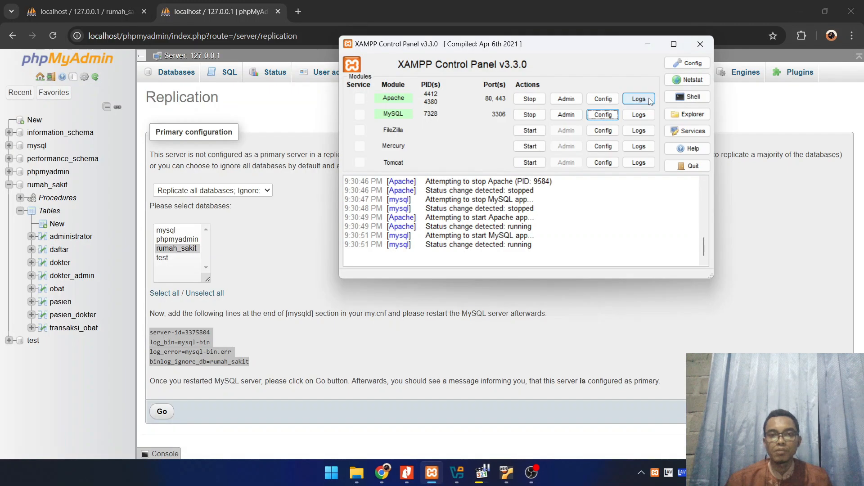
# Restart Apache and MySQL in the XAMPP Control Panel, and submit the primary replication configuration in phpMyAdmin
pyautogui.click(529, 100)
pyautogui.click(530, 114)
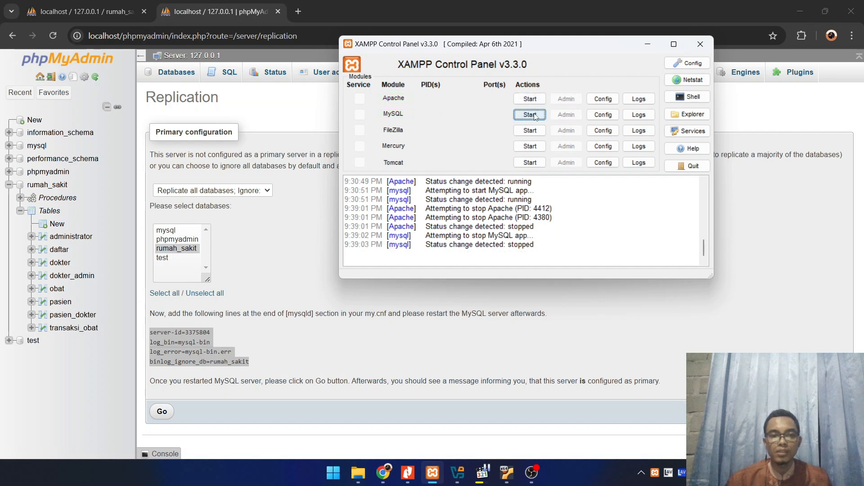
pyautogui.click(538, 101)
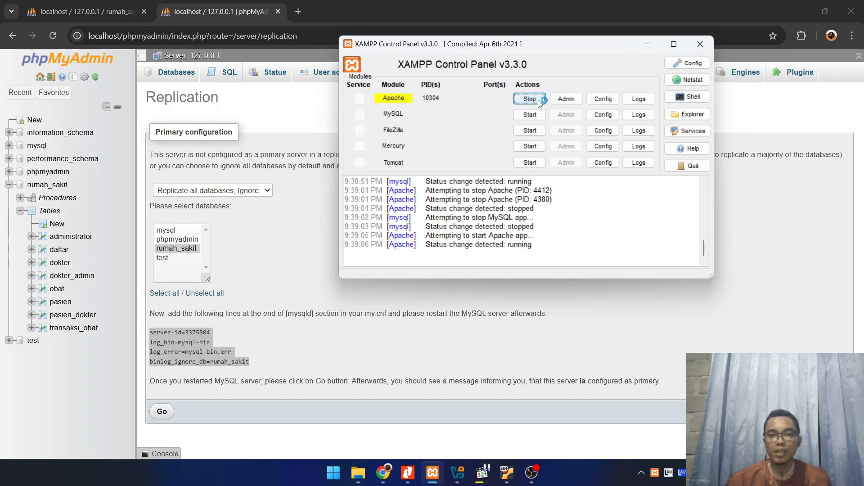
pyautogui.click(534, 115)
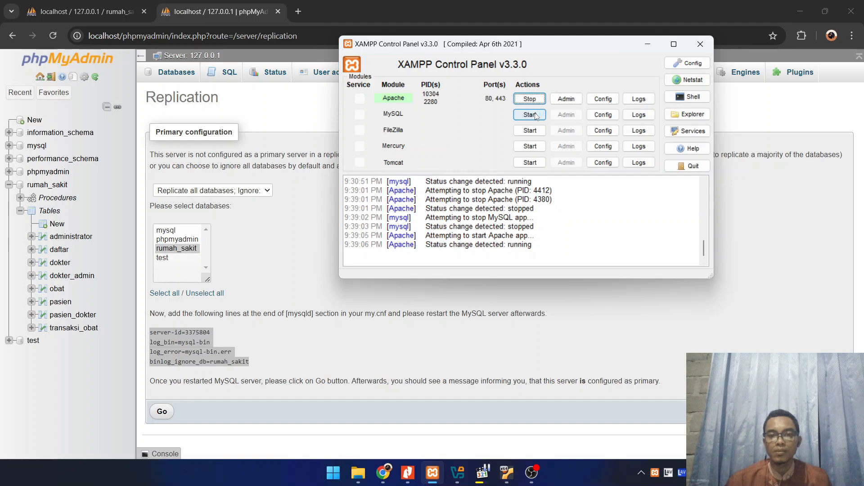
pyautogui.click(535, 116)
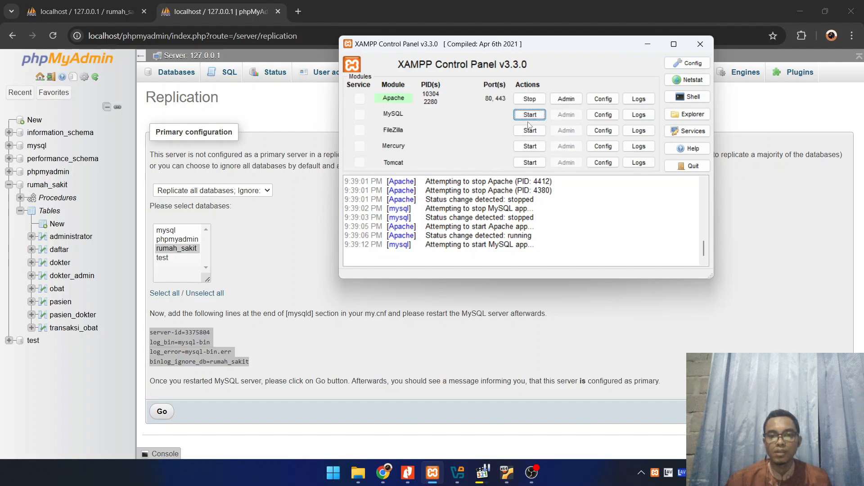
pyautogui.click(530, 116)
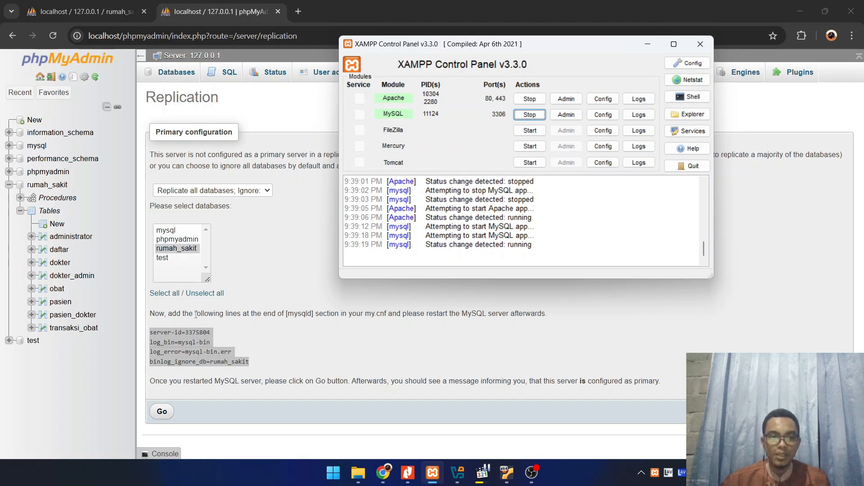
pyautogui.click(162, 412)
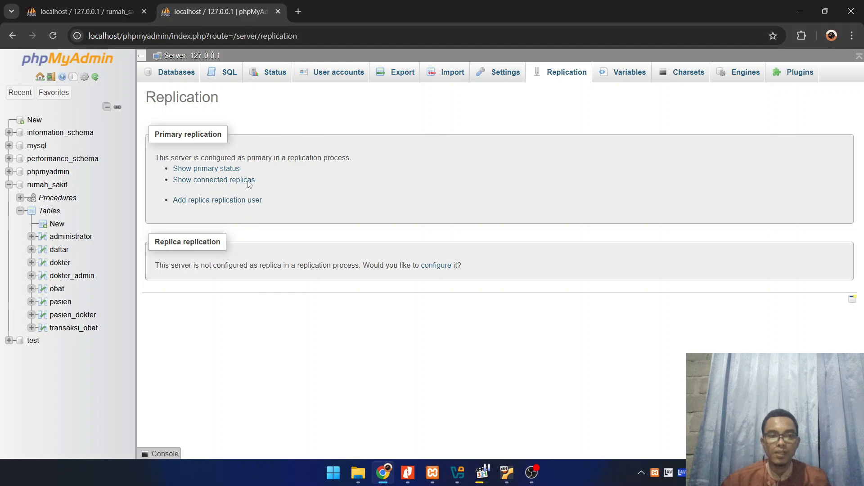
# Show the primary status and copy its variable and value table into a new Notepad document
pyautogui.click(205, 170)
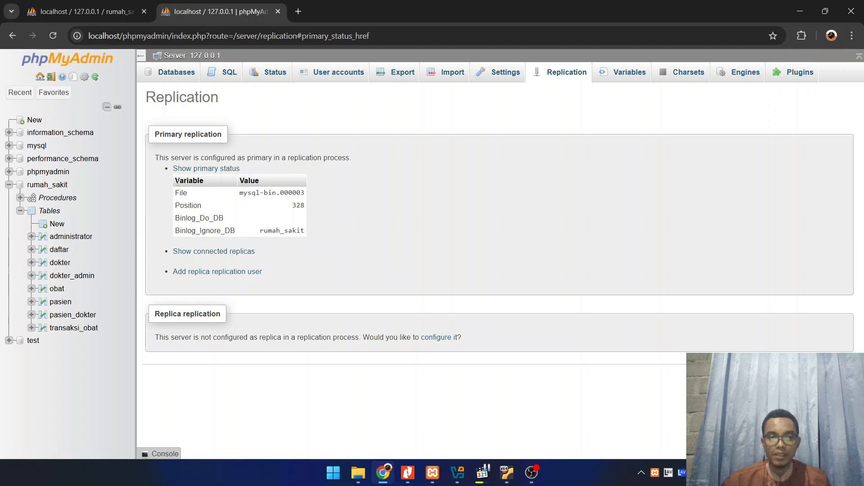
pyautogui.moveTo(176, 181); pyautogui.dragTo(306, 233)
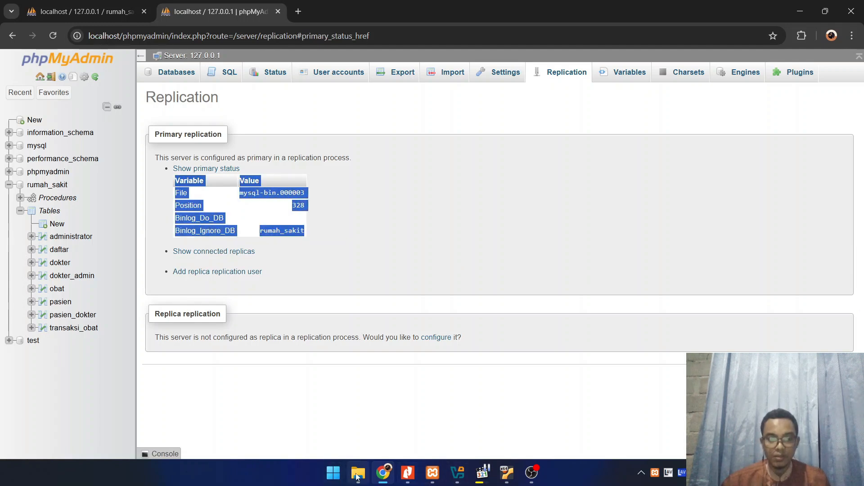
pyautogui.click(334, 472)
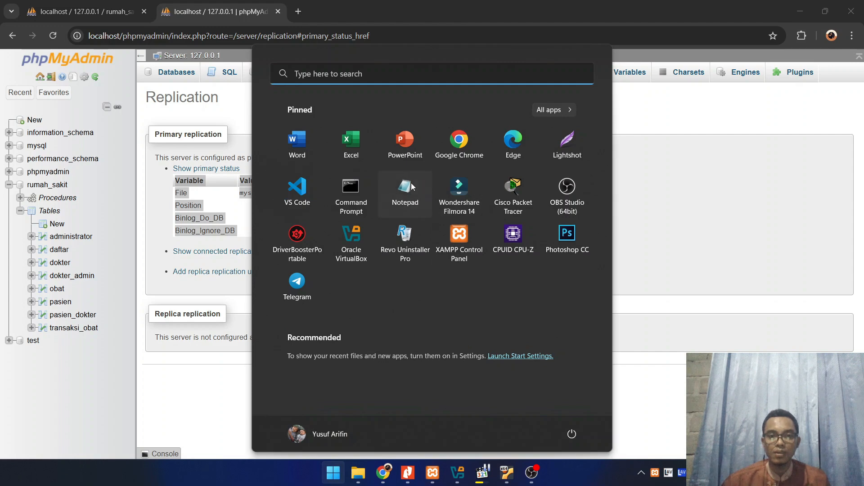
pyautogui.click(409, 192)
pyautogui.hotkey('ctrl', 'v')
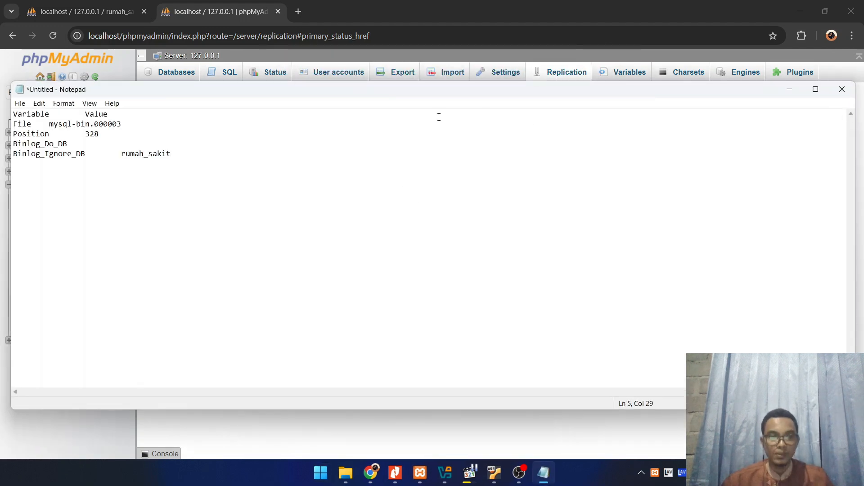
pyautogui.click(791, 90)
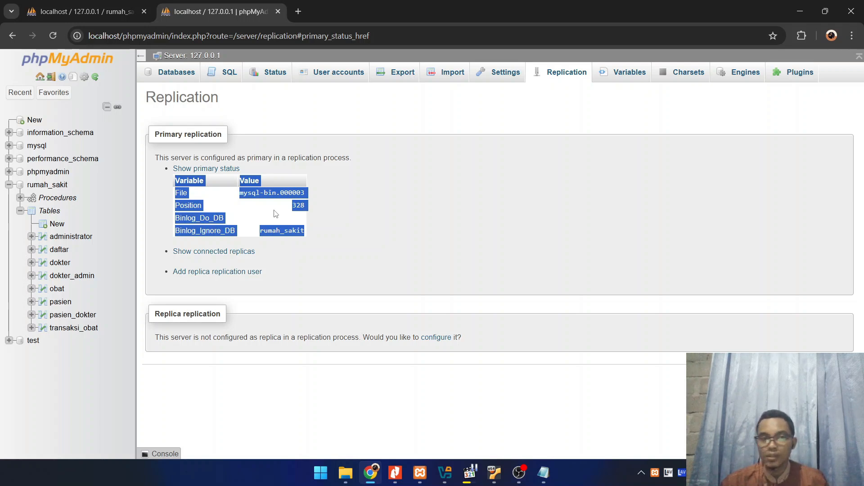
# Start adding a new user account on the server and enter its user name
pyautogui.click(317, 81)
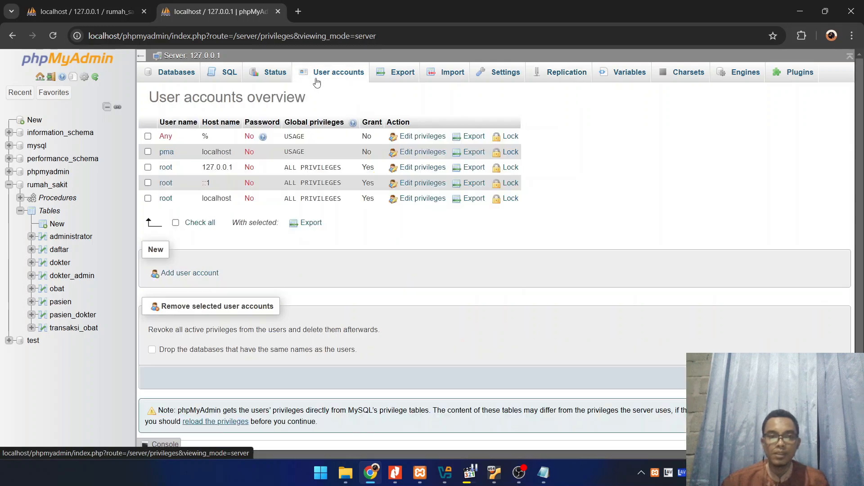
pyautogui.moveTo(264, 138)
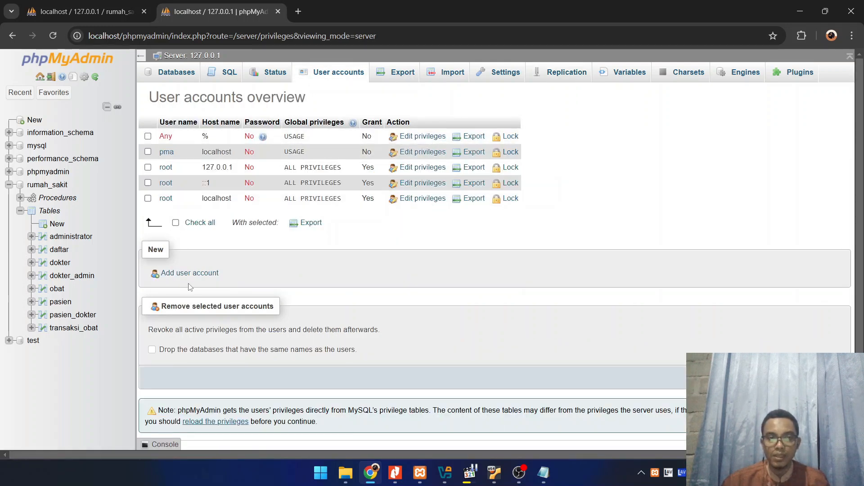
pyautogui.click(202, 275)
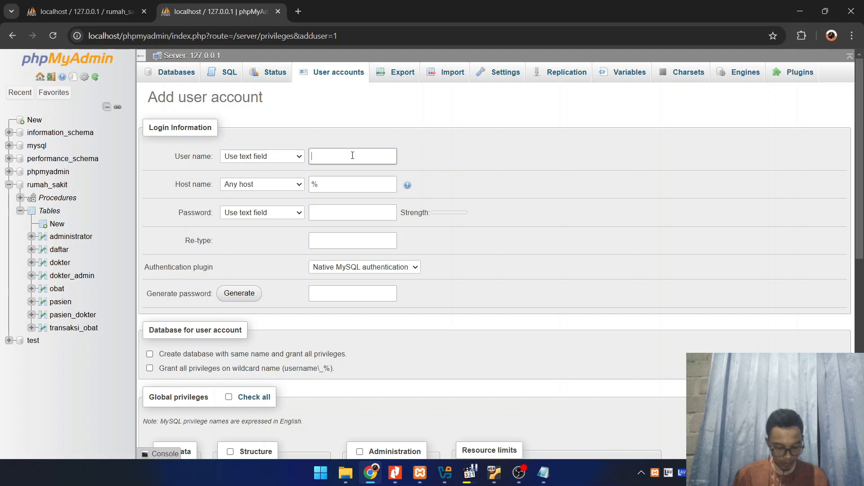
pyautogui.write('usuf')
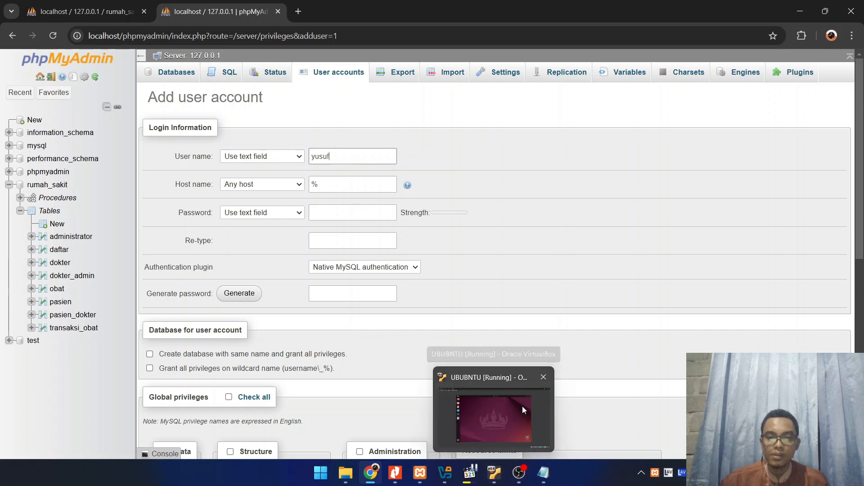
# Switch to the UBUBNTU virtual machine, open a terminal and gain root access with sudo su, entering the account password
pyautogui.click(520, 407)
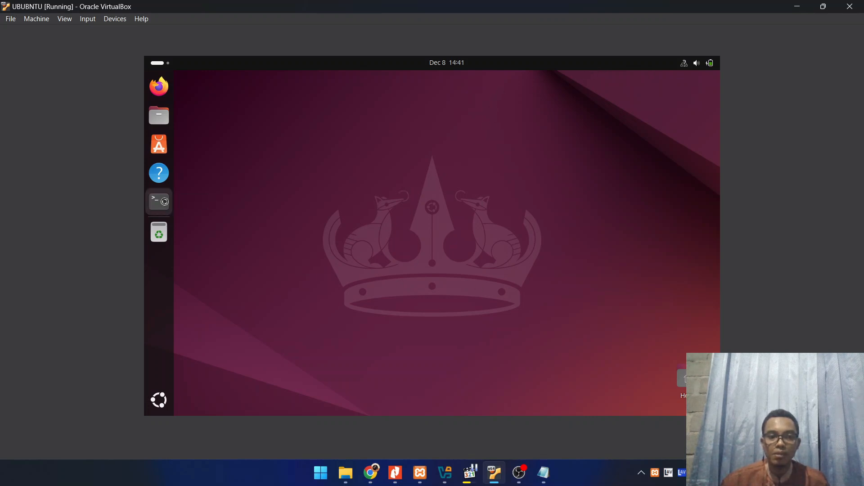
pyautogui.hotkey('ctrl', 'alt', 't')
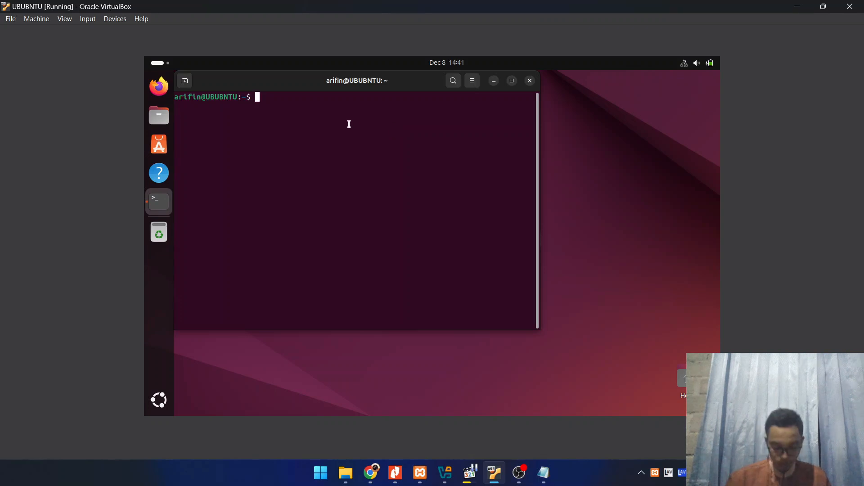
pyautogui.write('sudo')
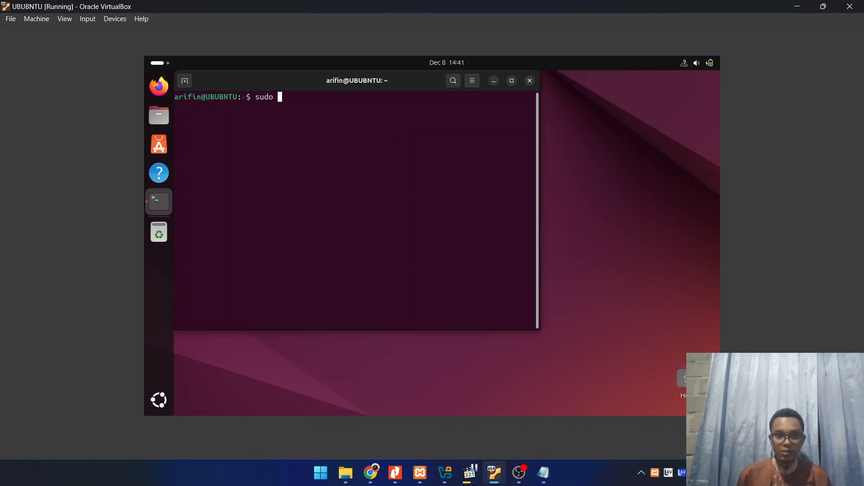
pyautogui.write(' su')
pyautogui.press('Return')
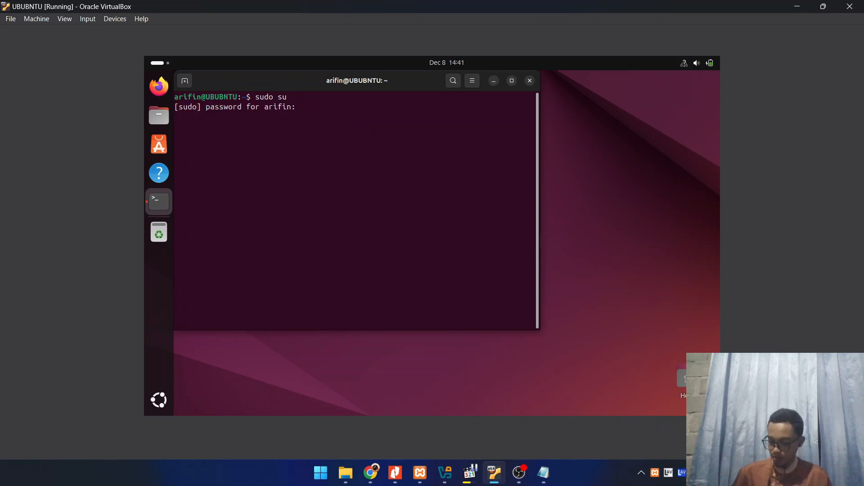
pyautogui.press('Return')
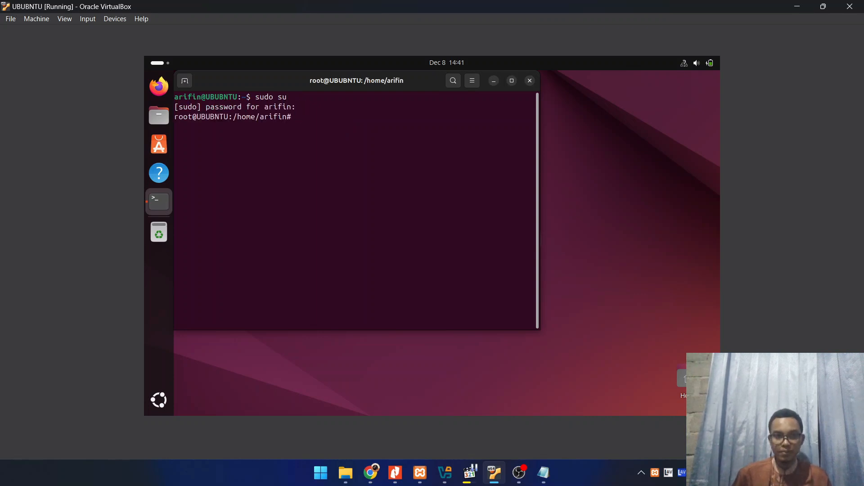
# Run ip a in the root terminal and look up the IPv4 address of the enp0s3 interface
pyautogui.write('ip a')
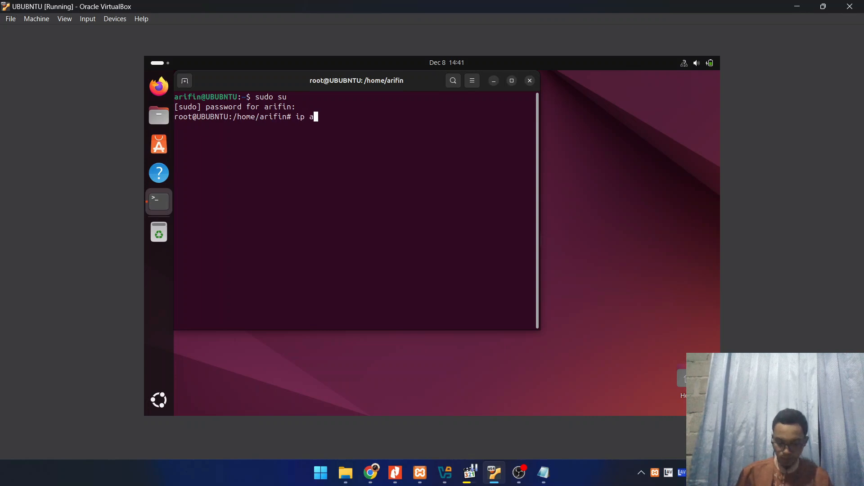
pyautogui.press('Return')
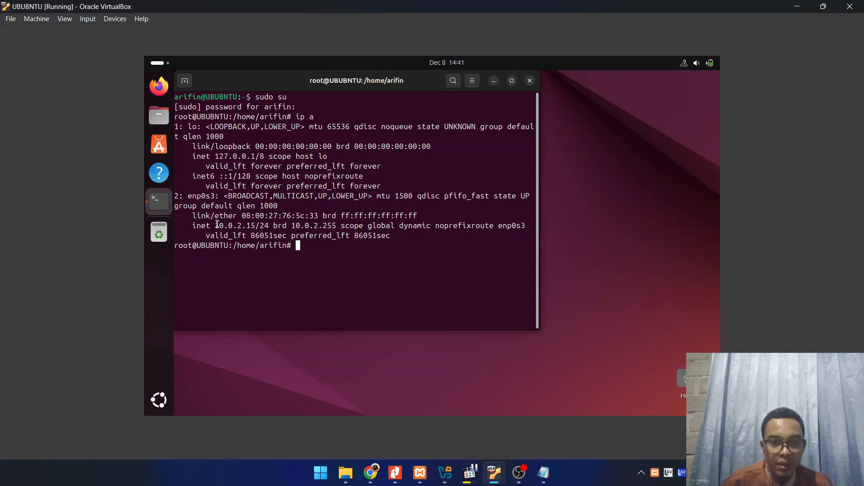
pyautogui.moveTo(219, 226); pyautogui.dragTo(254, 228)
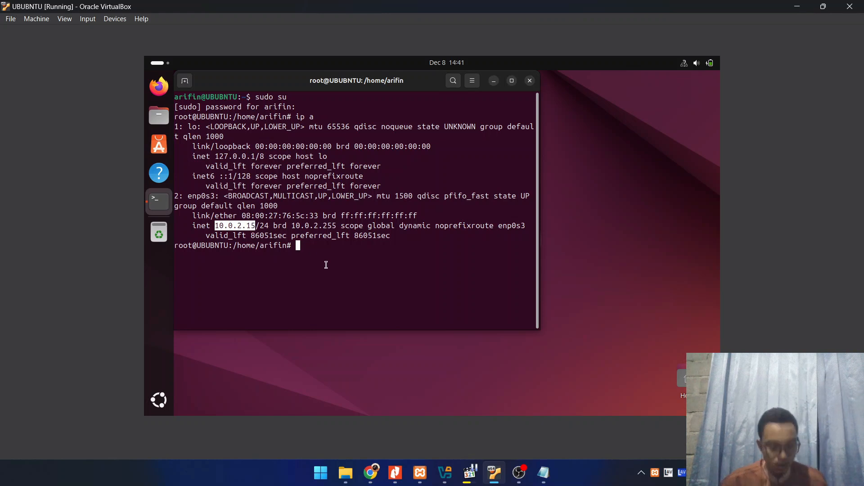
pyautogui.hotkey('ctrl', 'c')
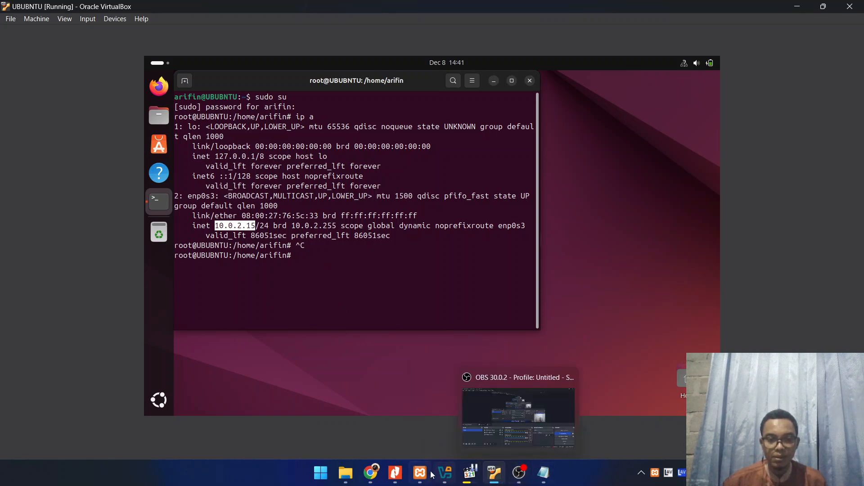
# Back in phpMyAdmin in Chrome, set the new account's host name to the virtual machine's address, 10.0.2.15
pyautogui.click(370, 473)
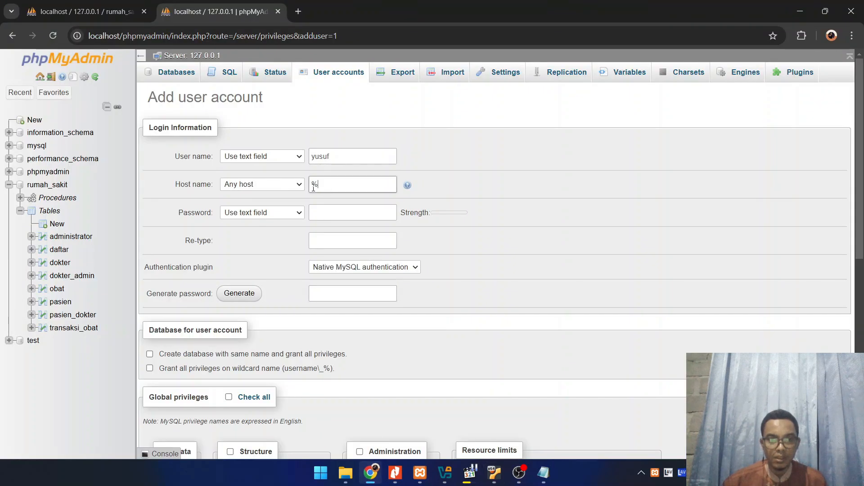
pyautogui.moveTo(330, 190); pyautogui.dragTo(302, 188)
pyautogui.write('10')
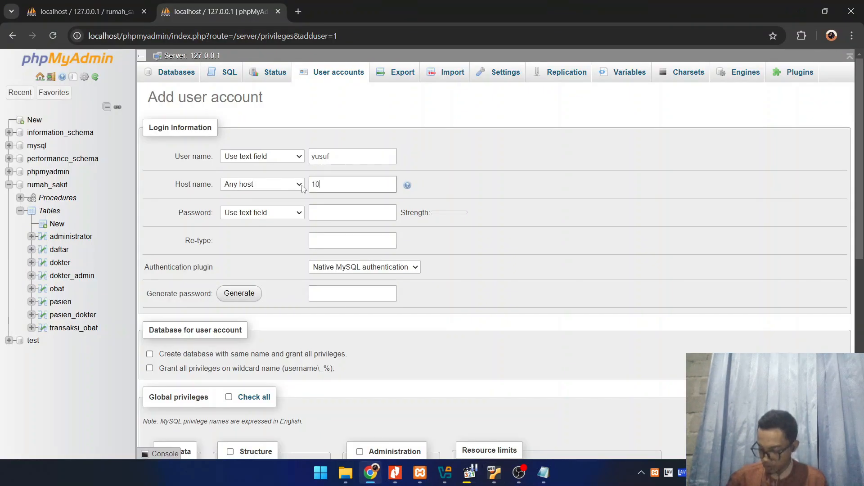
pyautogui.write('.')
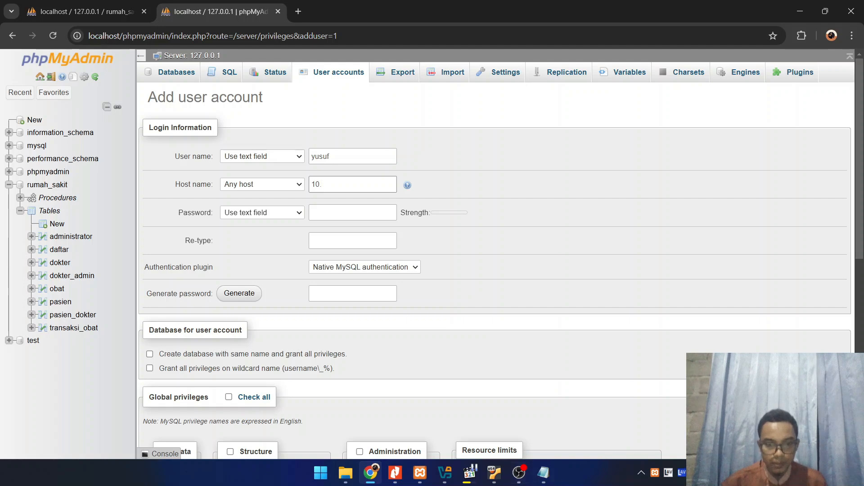
pyautogui.click(494, 478)
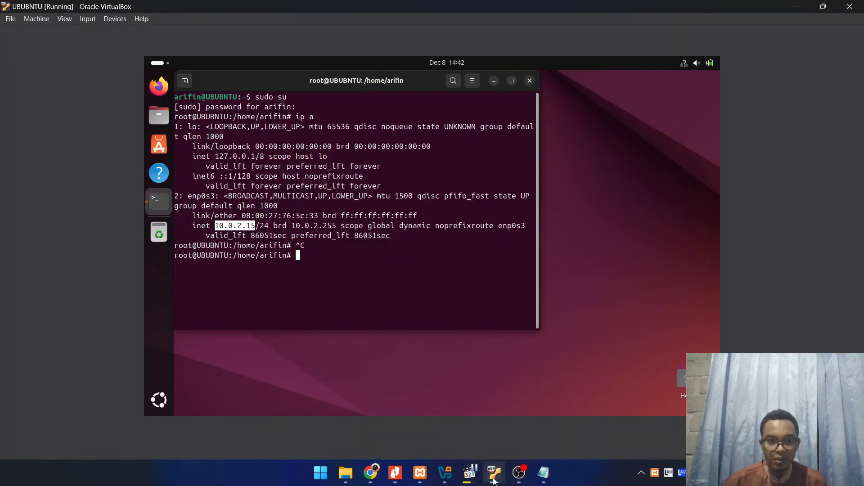
pyautogui.click(494, 480)
pyautogui.click(317, 186)
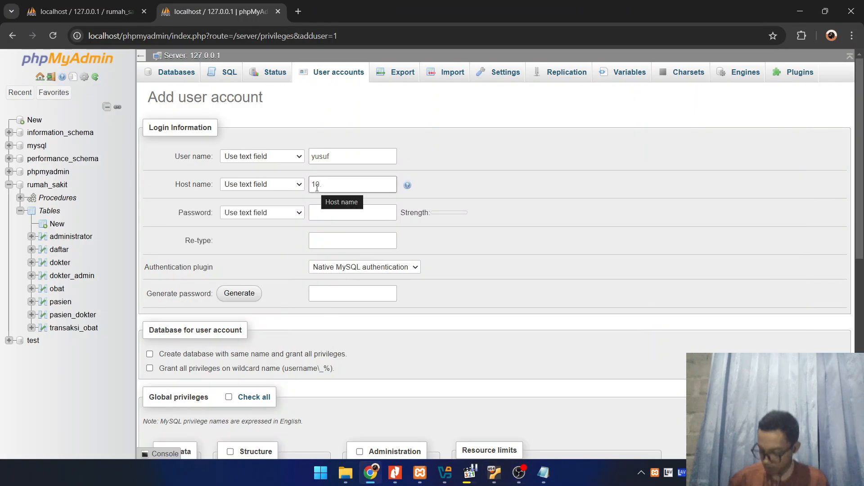
pyautogui.write('0.2.1')
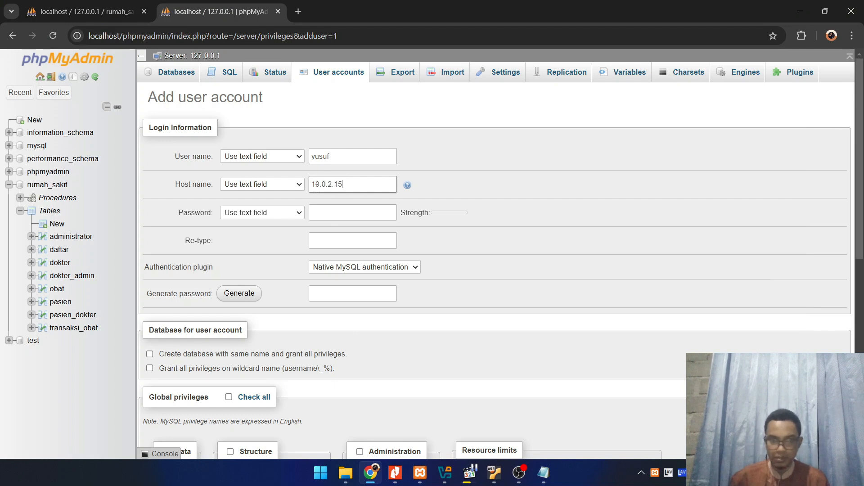
pyautogui.write('5')
# Enter the new account's password and repeat it in the Re-type field
pyautogui.click(343, 215)
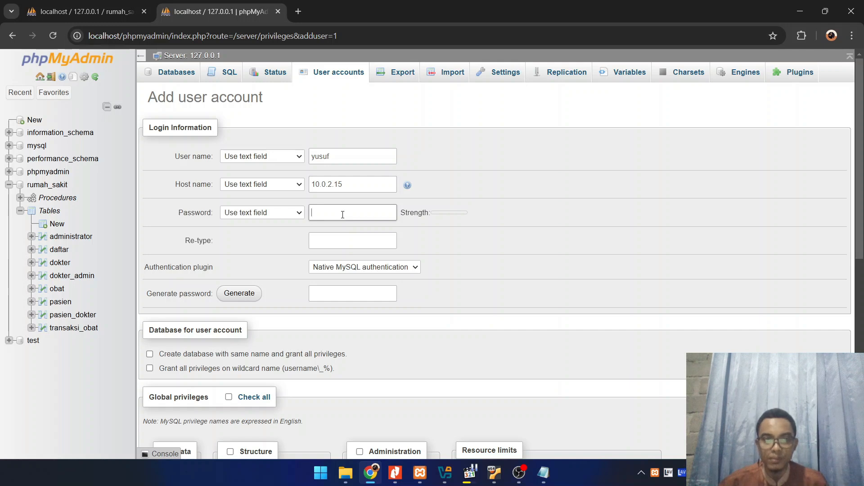
pyautogui.write('1234')
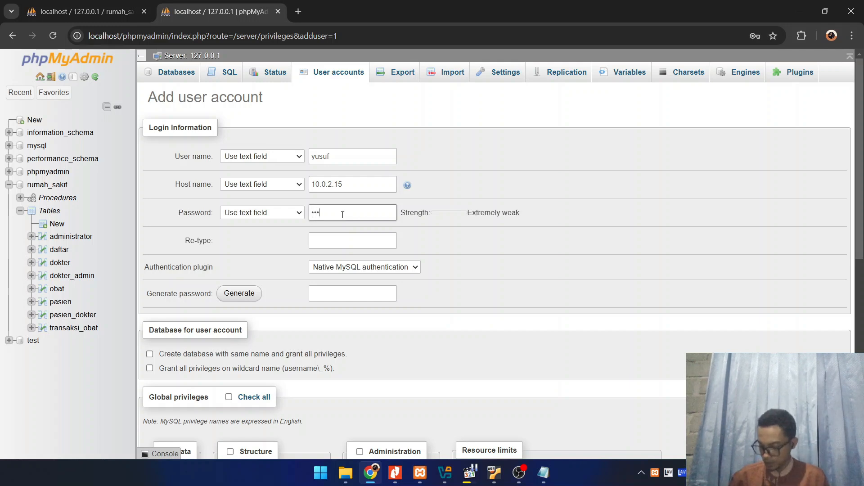
pyautogui.click(371, 242)
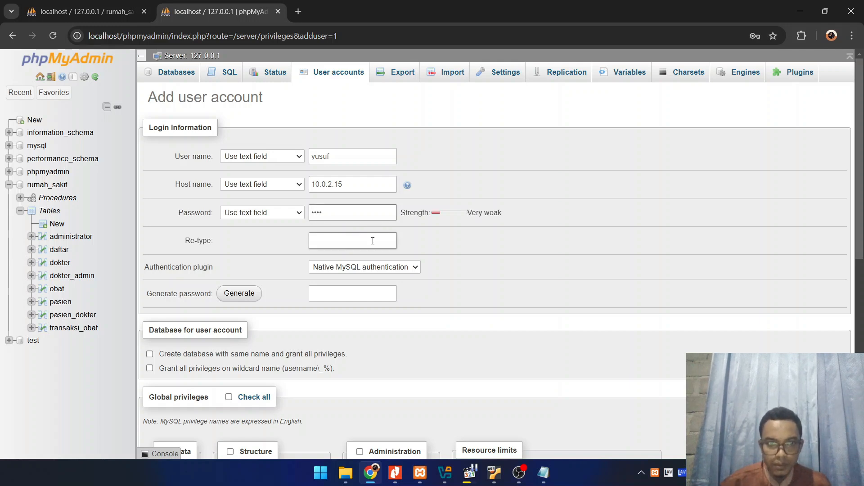
pyautogui.write('123')
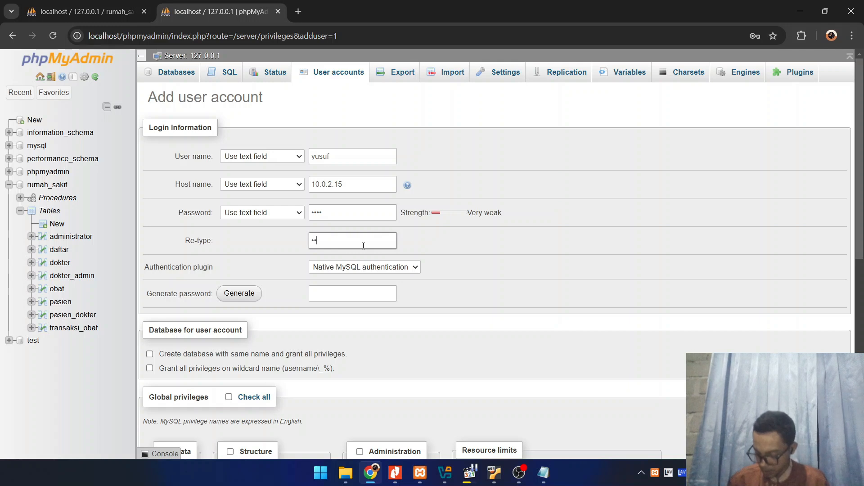
pyautogui.write('4')
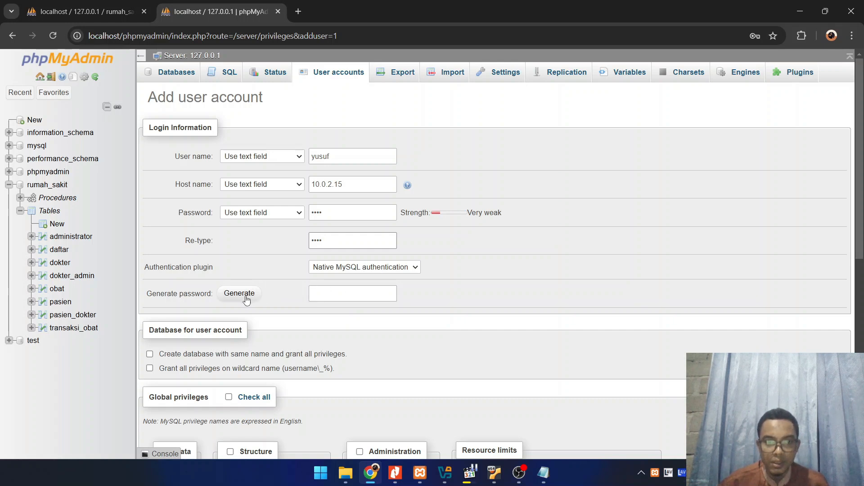
# Grant the new user account the global REPLICATION CLIENT and REPLICATION SLAVE privileges
pyautogui.scroll(-3, 381, 314)
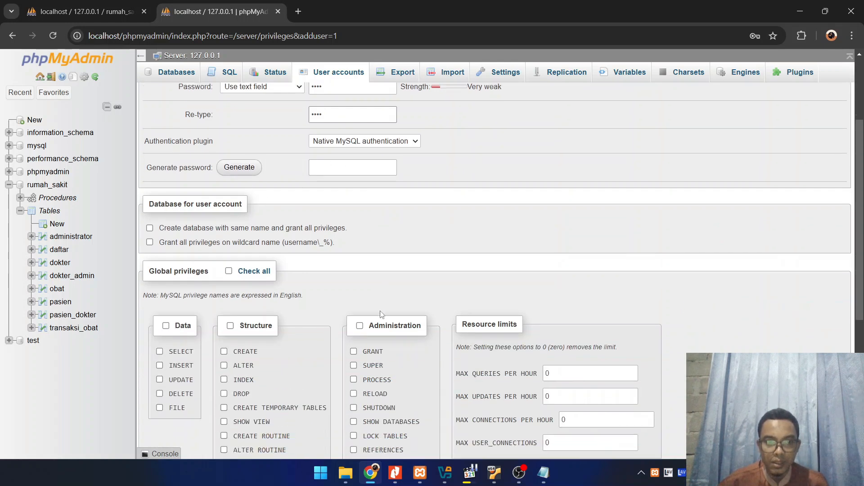
pyautogui.scroll(-4, 381, 314)
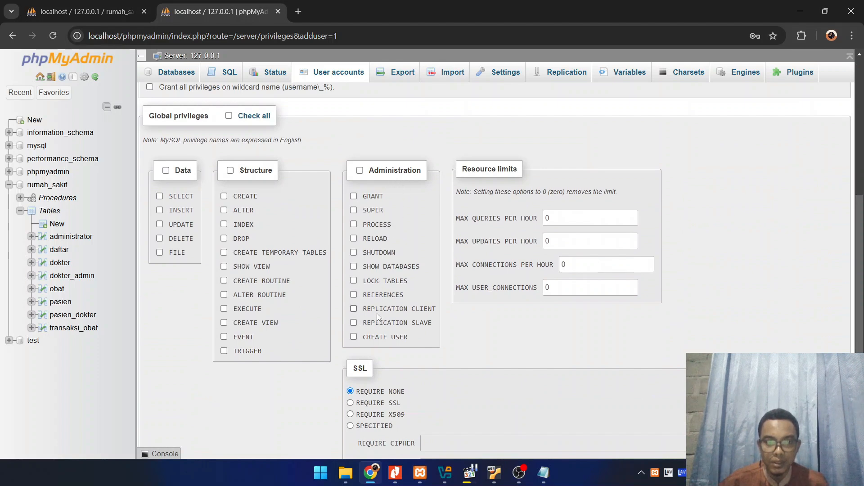
pyautogui.click(353, 310)
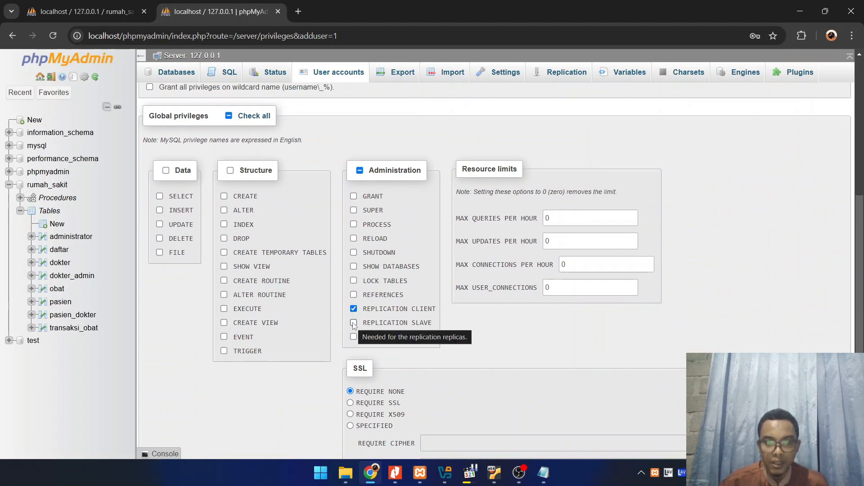
pyautogui.click(354, 322)
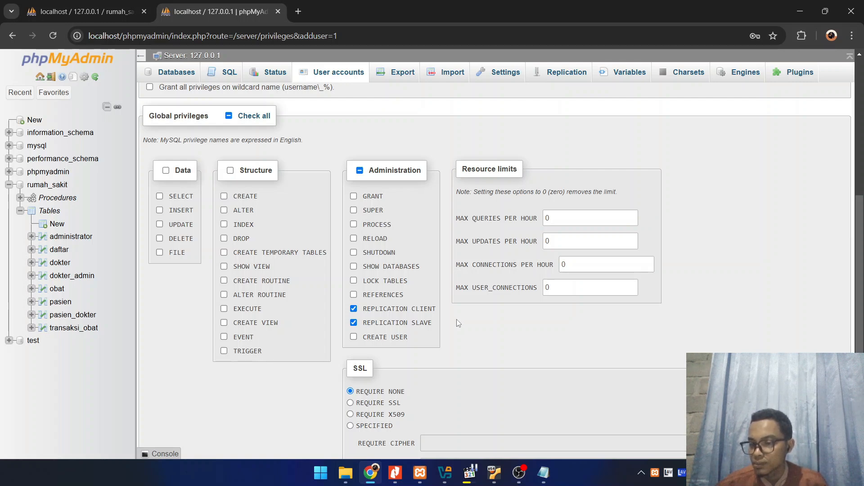
# Submit the new user account with its login details and replication privileges, and dismiss the notification over the form
pyautogui.scroll(-2, 301, 325)
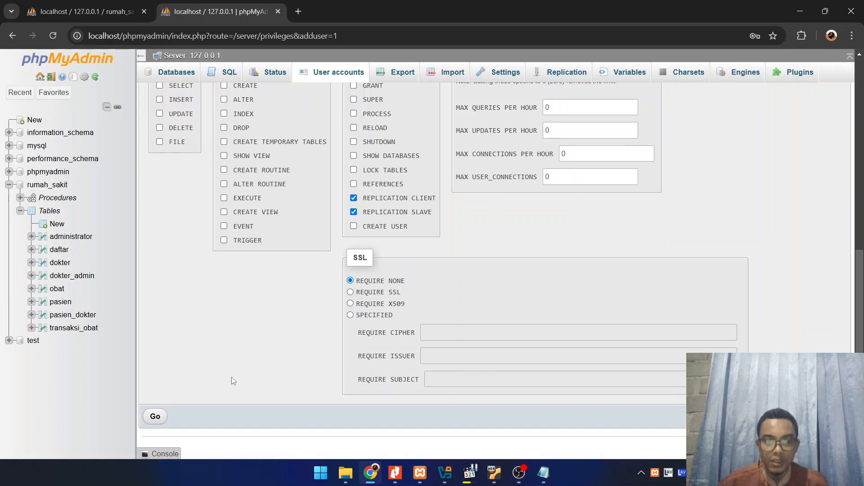
pyautogui.click(157, 419)
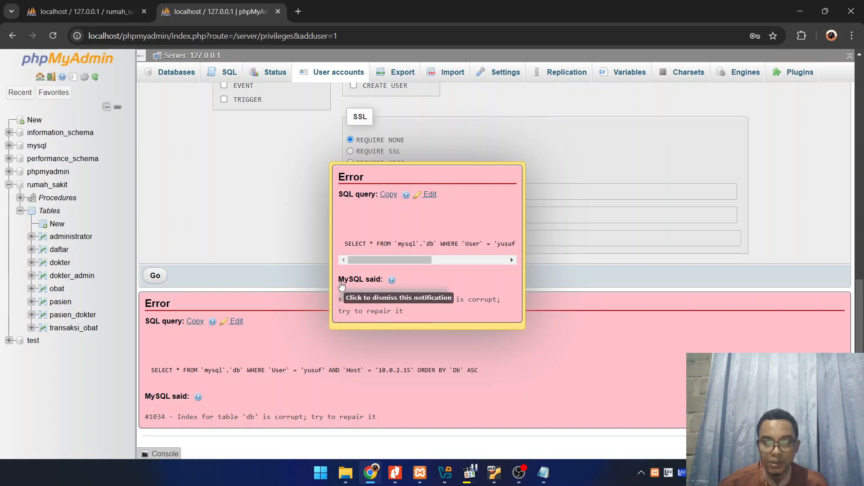
pyautogui.scroll(10, 346, 286)
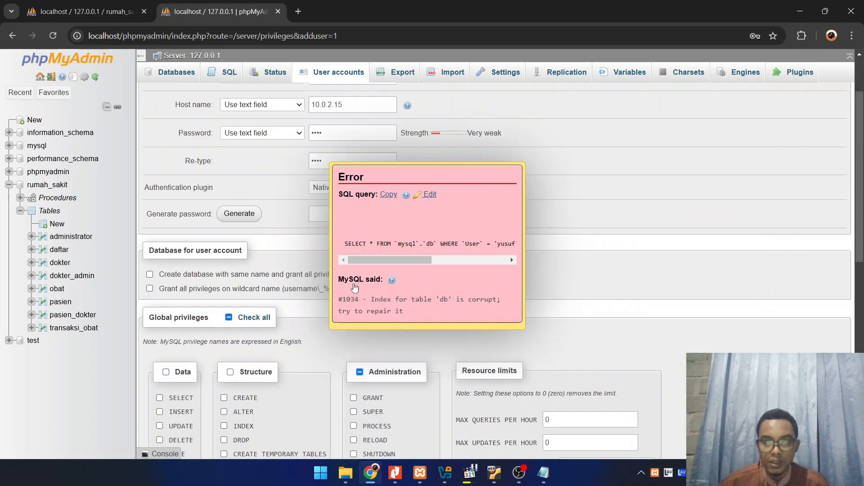
pyautogui.scroll(2, 354, 286)
pyautogui.click(434, 217)
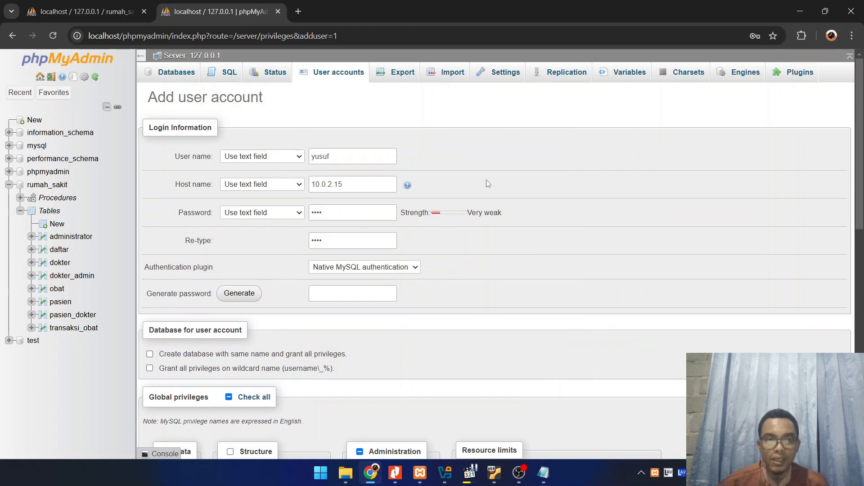
# Export the current server's databases with the Quick method in SQL format, letting the browser save the offered password
pyautogui.click(390, 77)
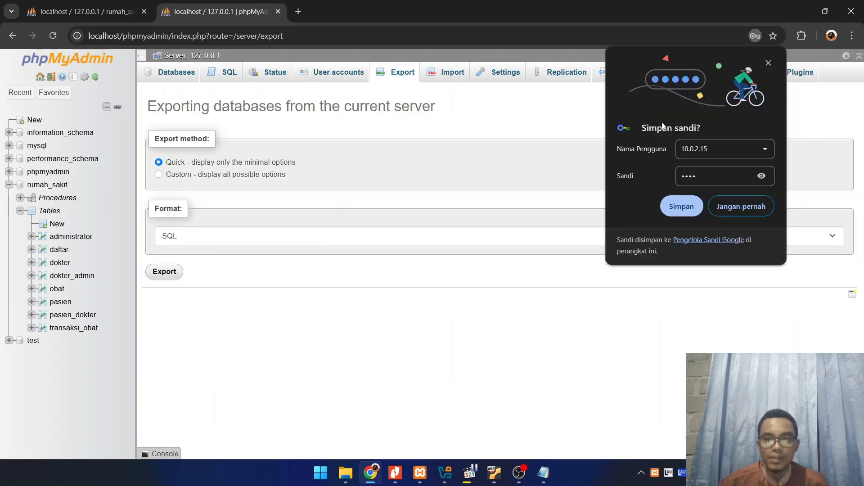
pyautogui.click(681, 206)
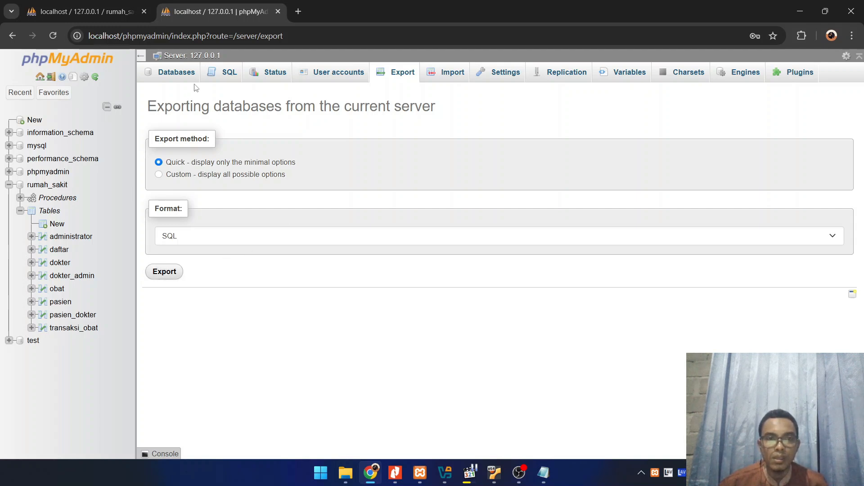
pyautogui.click(169, 271)
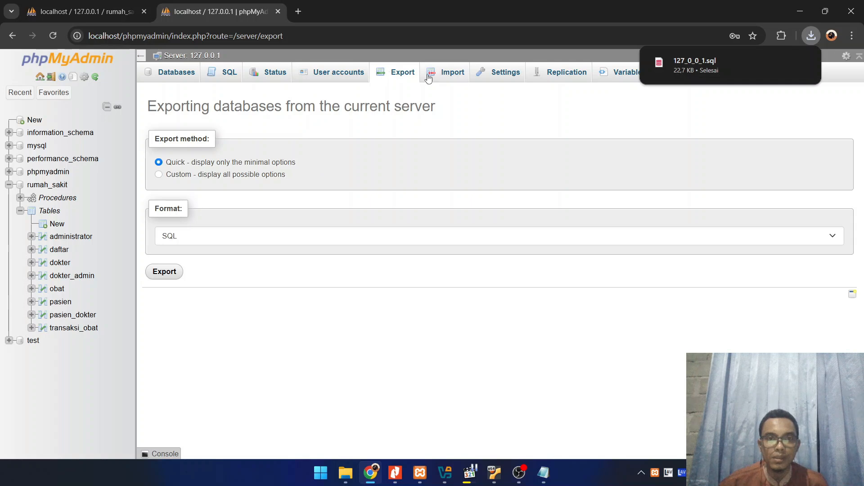
# Export the rumah_sakit database with the Quick method in SQL format and check the file in the browser's recent downloads
pyautogui.click(47, 185)
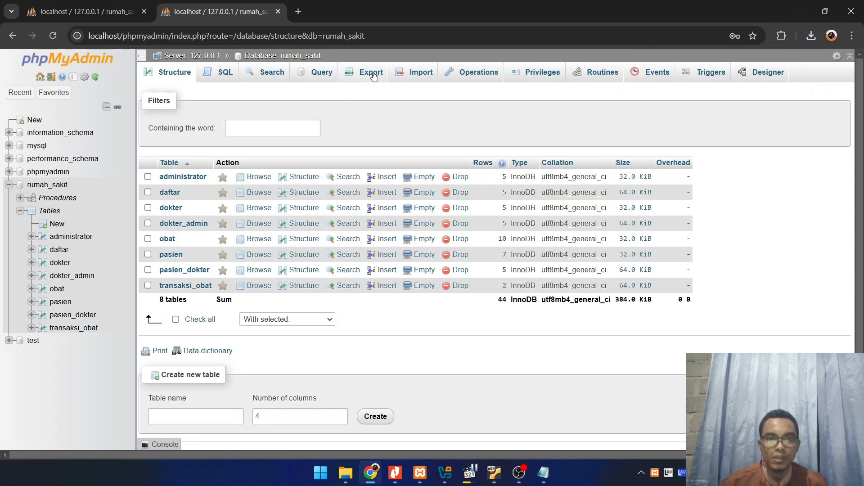
pyautogui.click(372, 74)
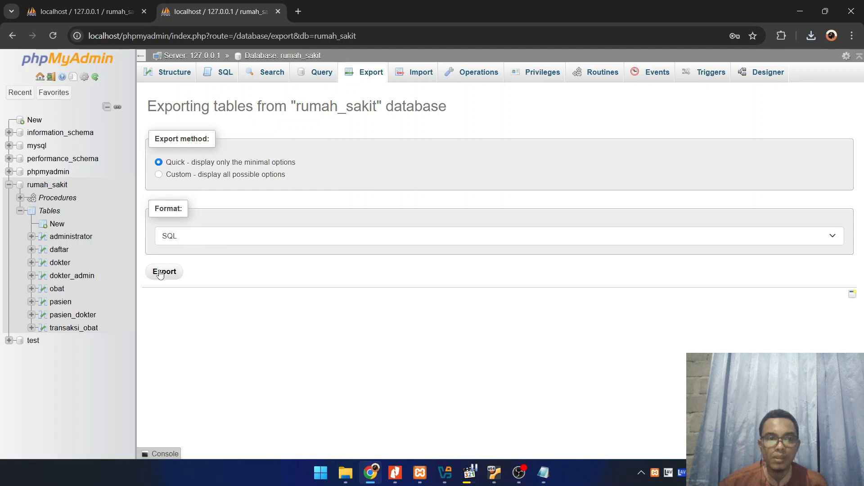
pyautogui.click(161, 273)
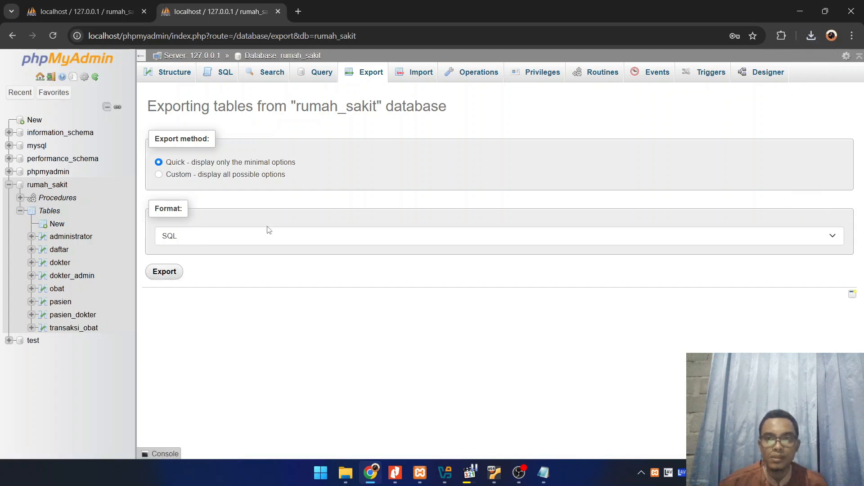
pyautogui.click(811, 36)
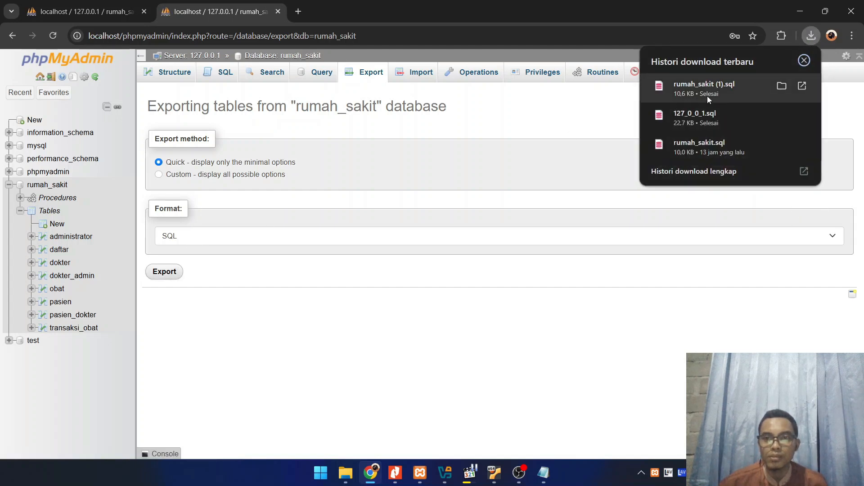
pyautogui.click(324, 324)
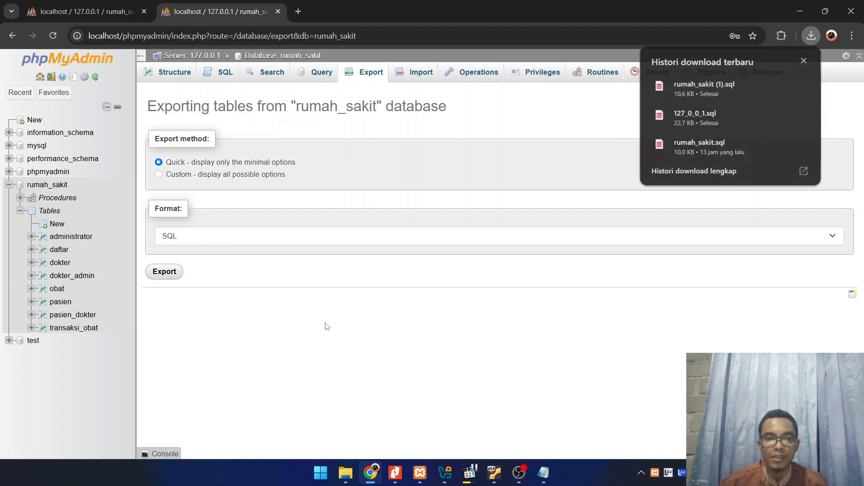